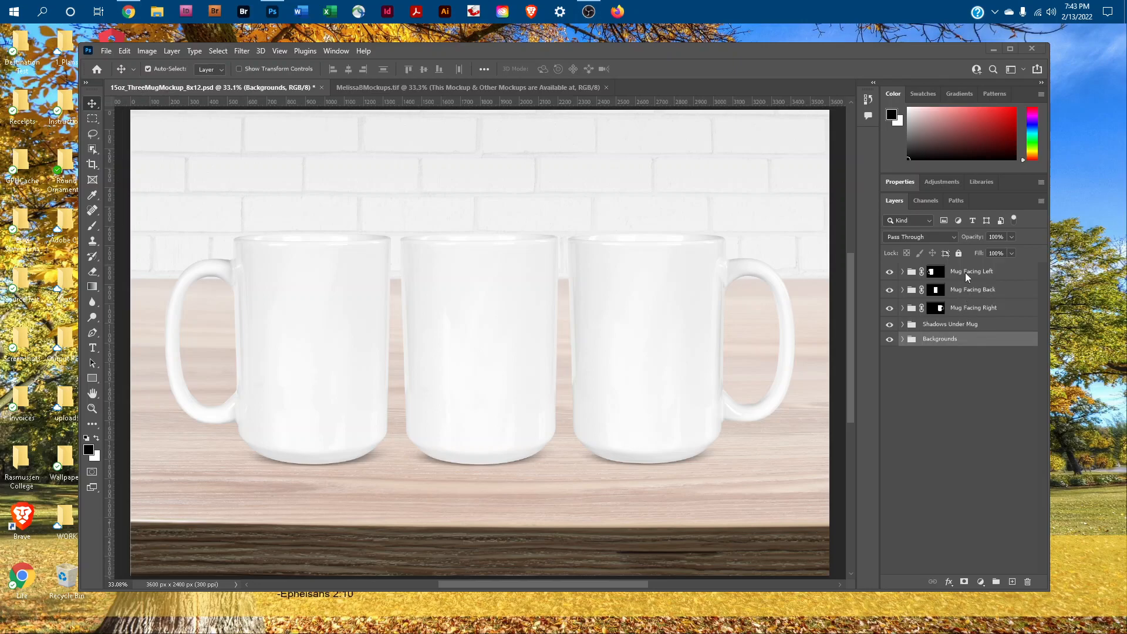
click(336, 51)
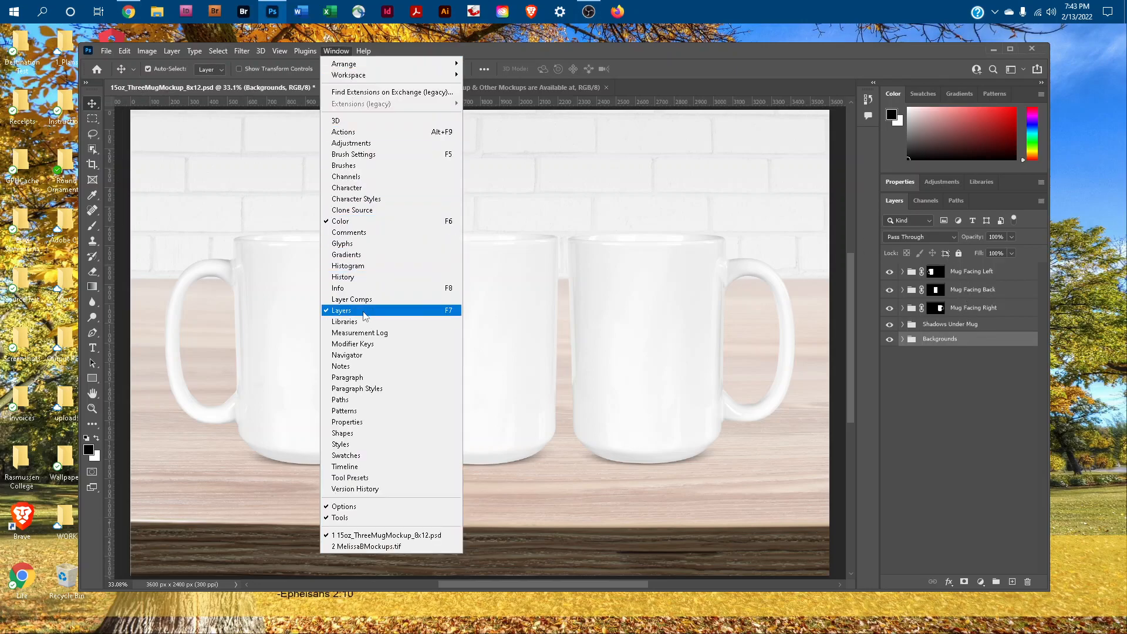
click(1007, 399)
click(1000, 399)
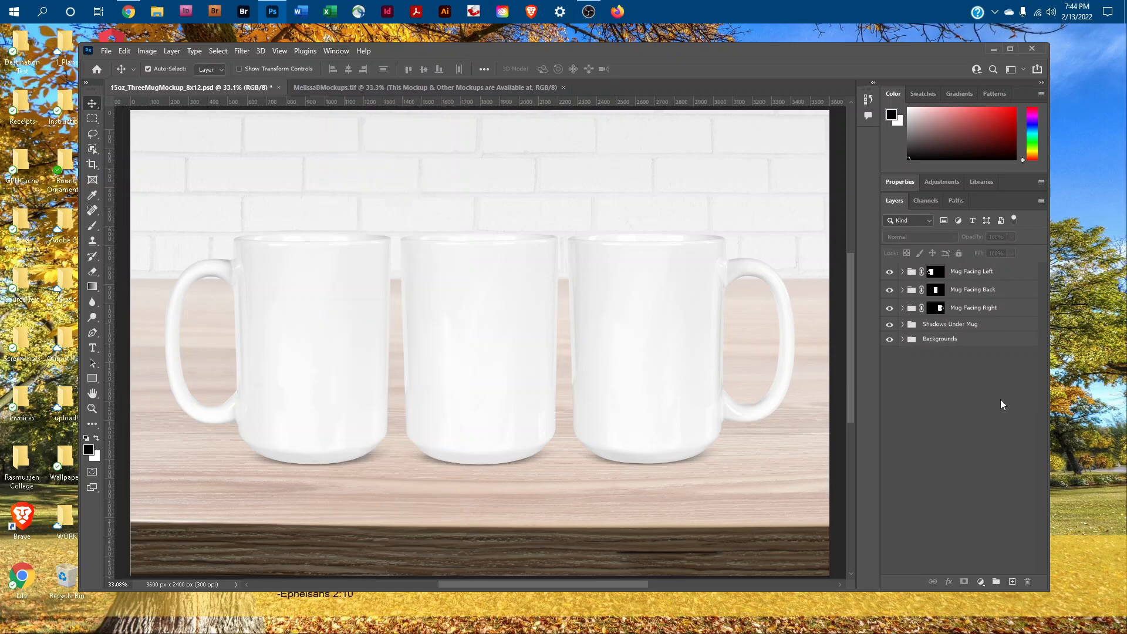
- Expand the Mug Facing Left group and open its Design - Mug smart object for editing
click(902, 272)
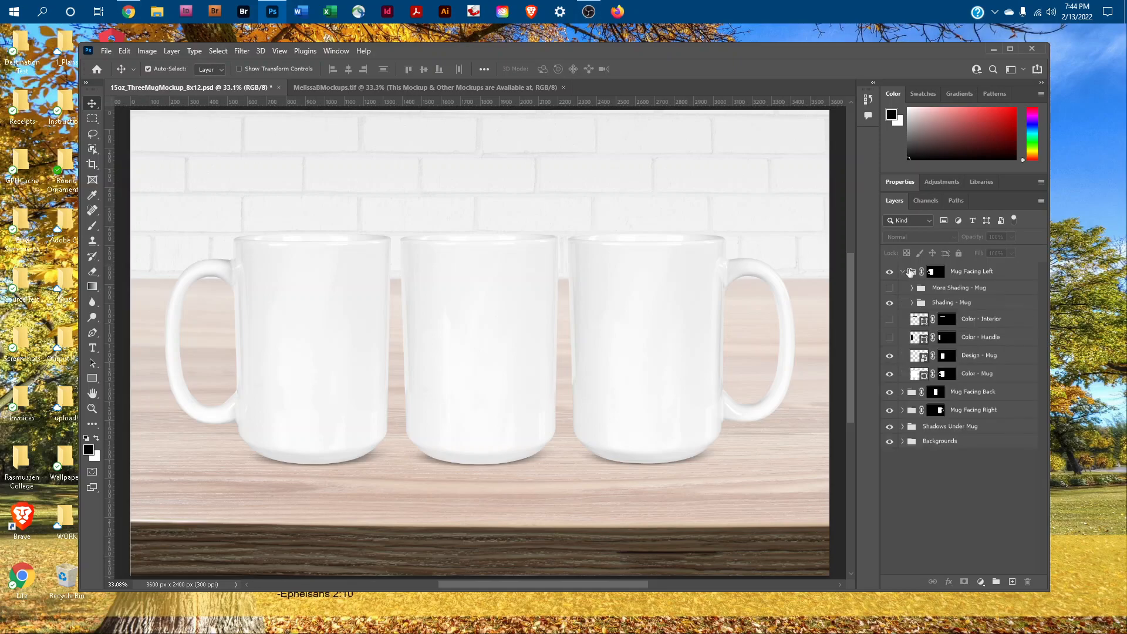
click(921, 358)
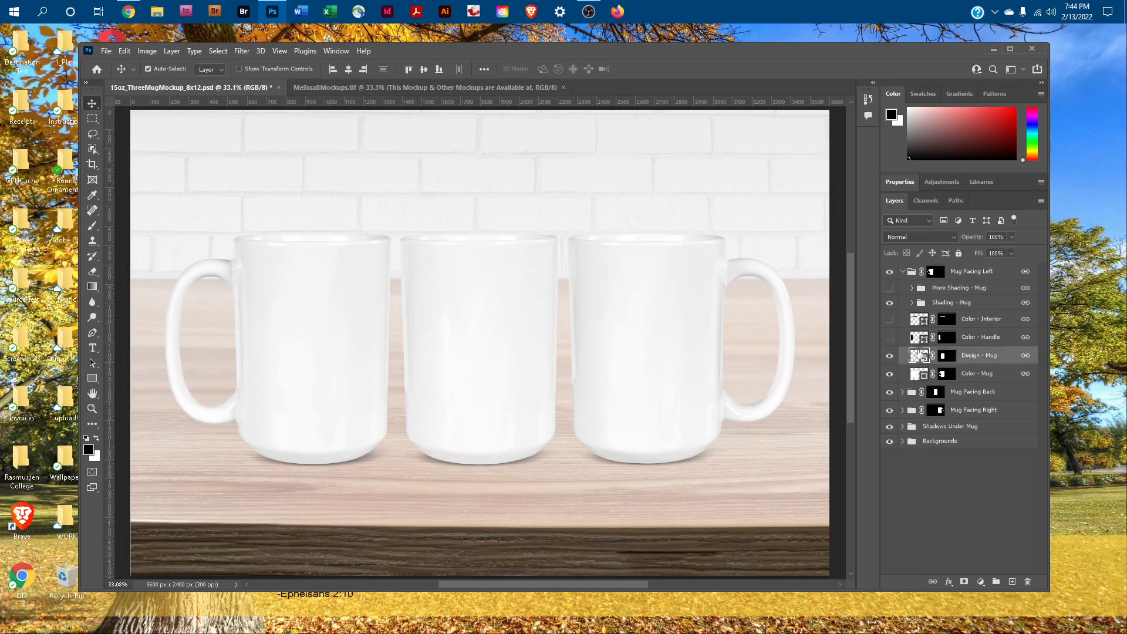
double_click(921, 356)
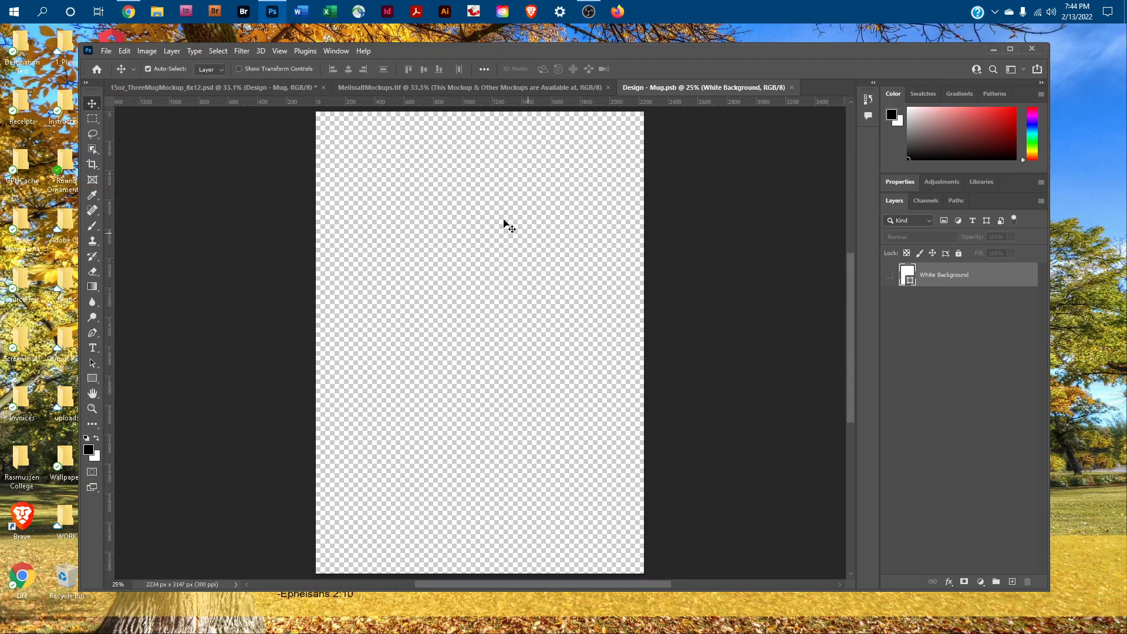
- Open the landscape-914148 image from the 1_Art folder
click(106, 52)
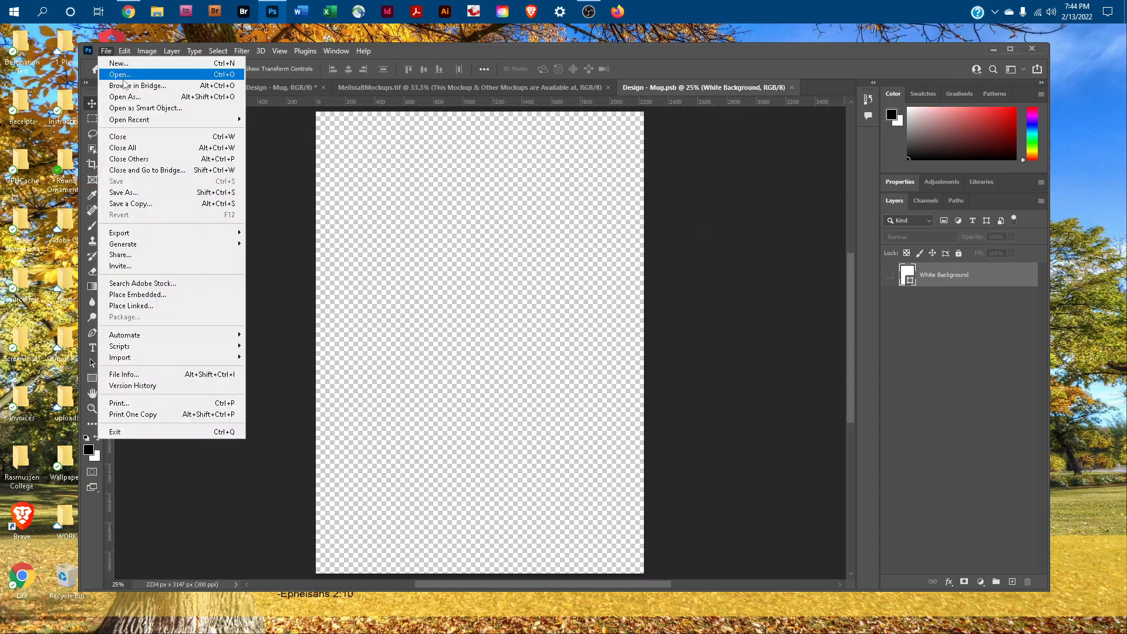
click(123, 78)
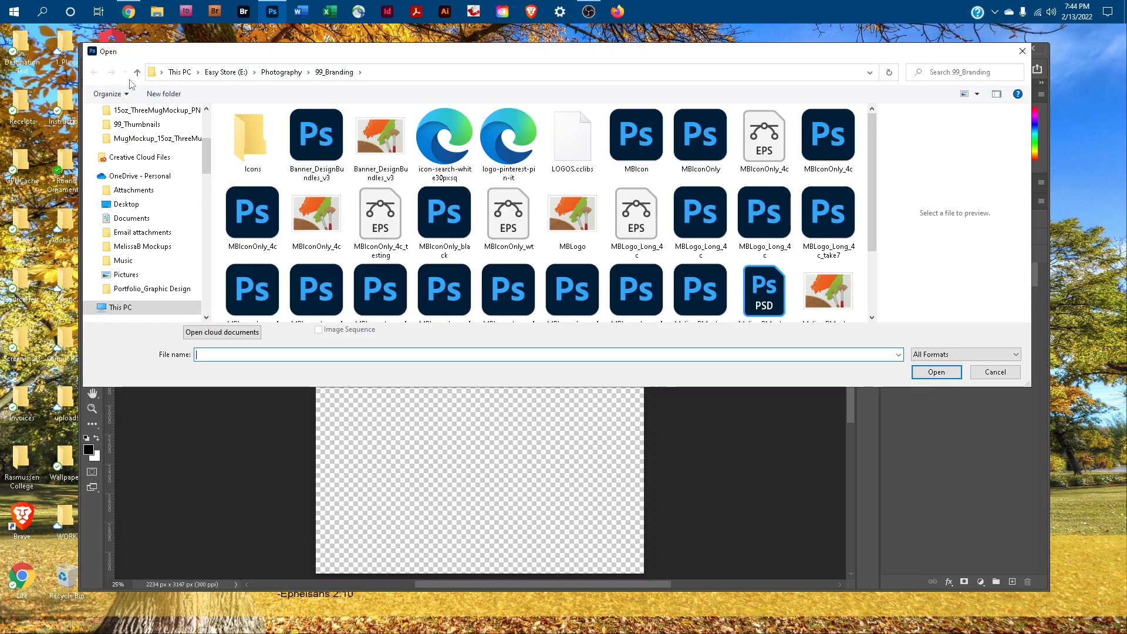
scroll(165, 170, up, 4)
click(142, 189)
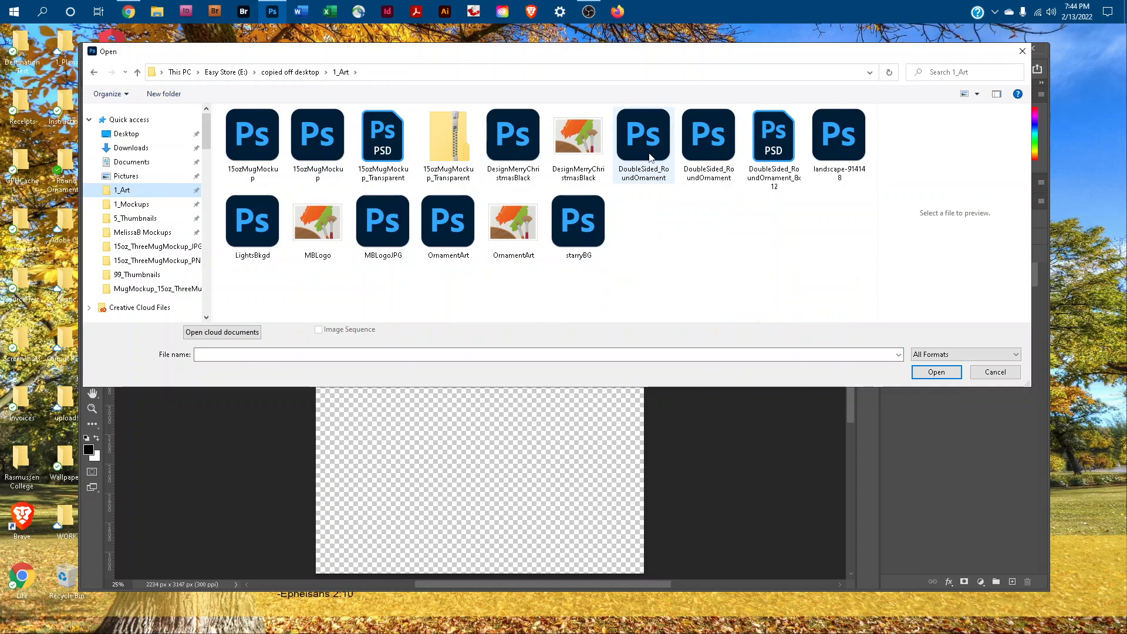
click(855, 137)
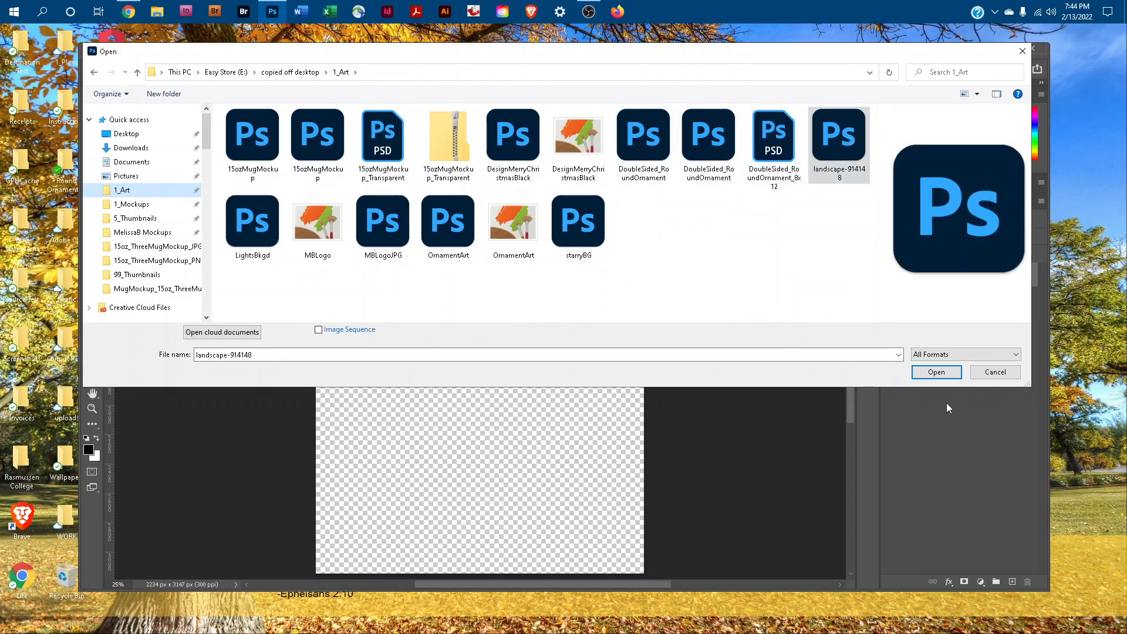
click(937, 374)
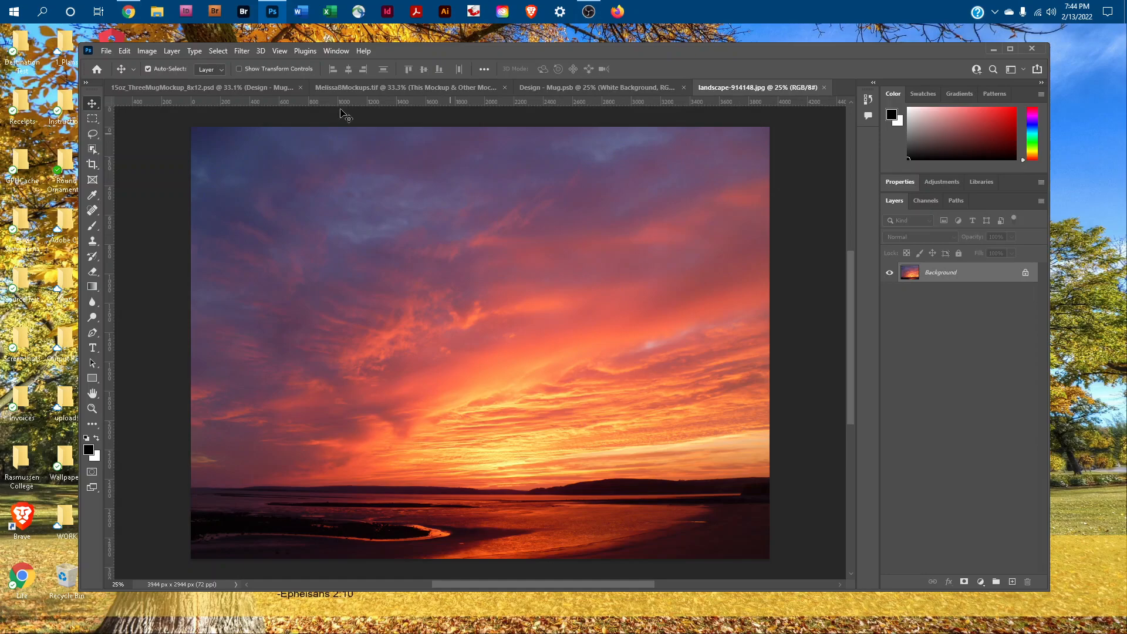
- Copy the entire landscape image and paste it into the Design - Mug.psb document
click(218, 51)
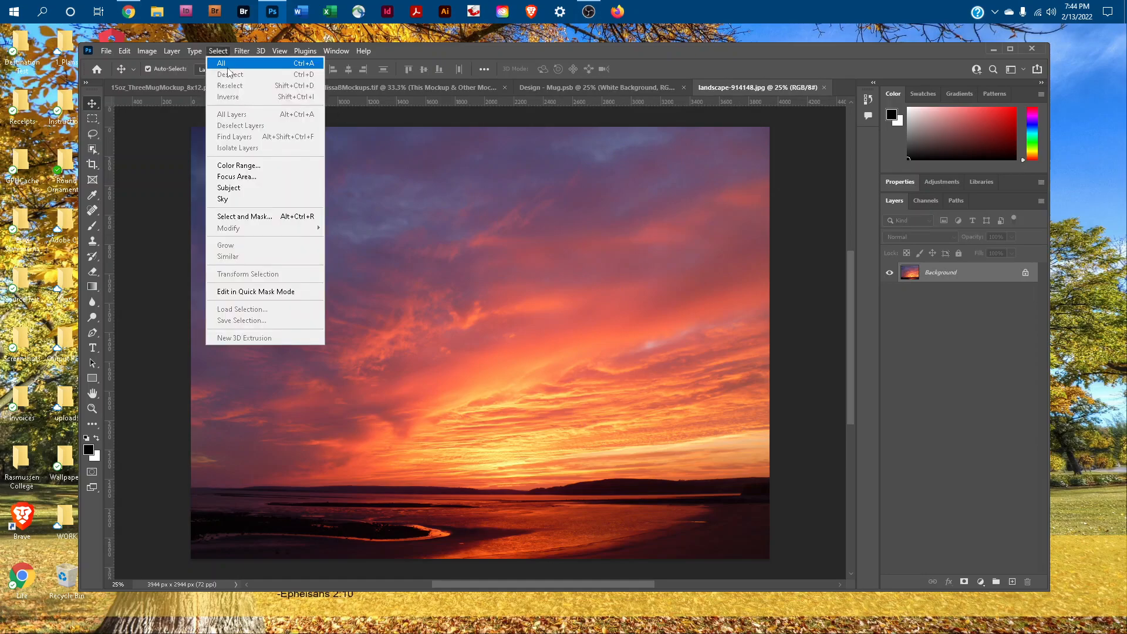
click(227, 61)
click(124, 51)
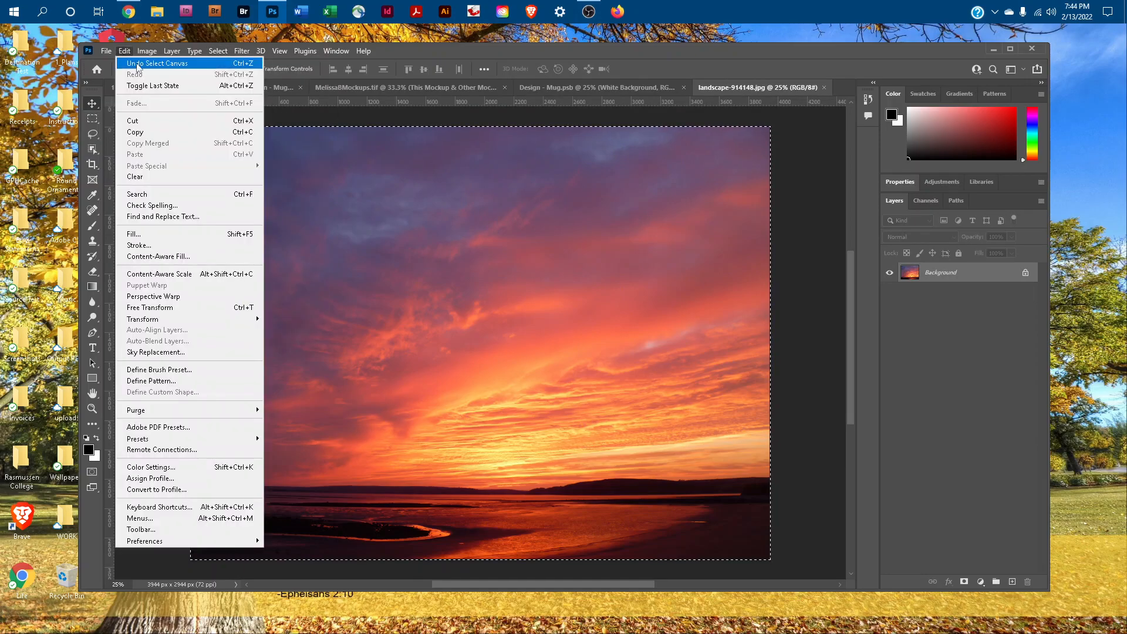
click(155, 131)
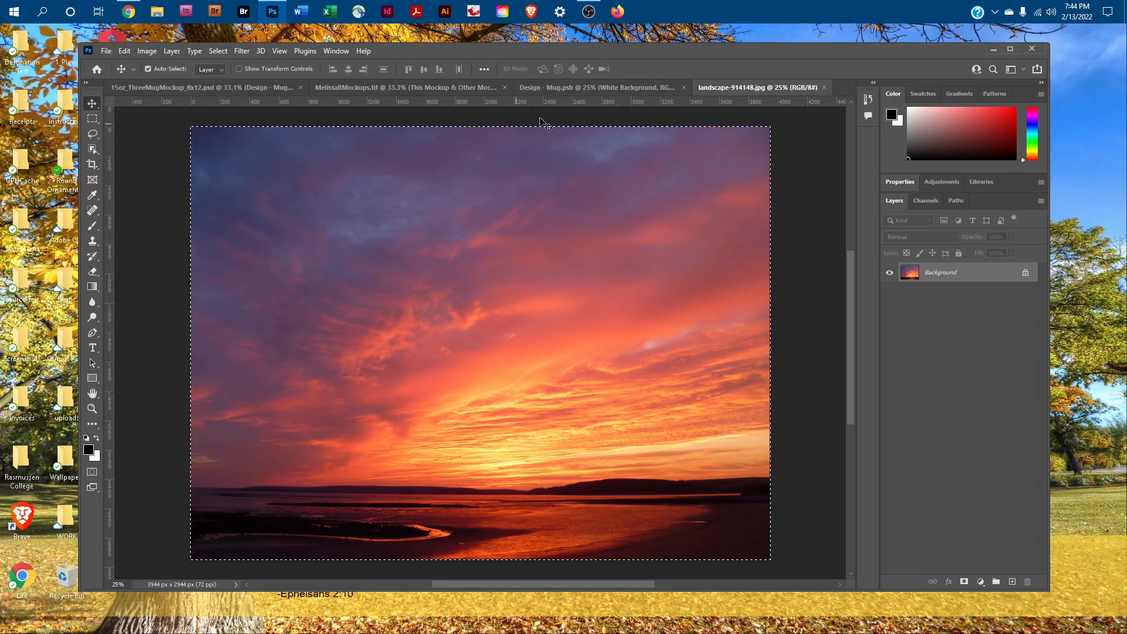
click(600, 88)
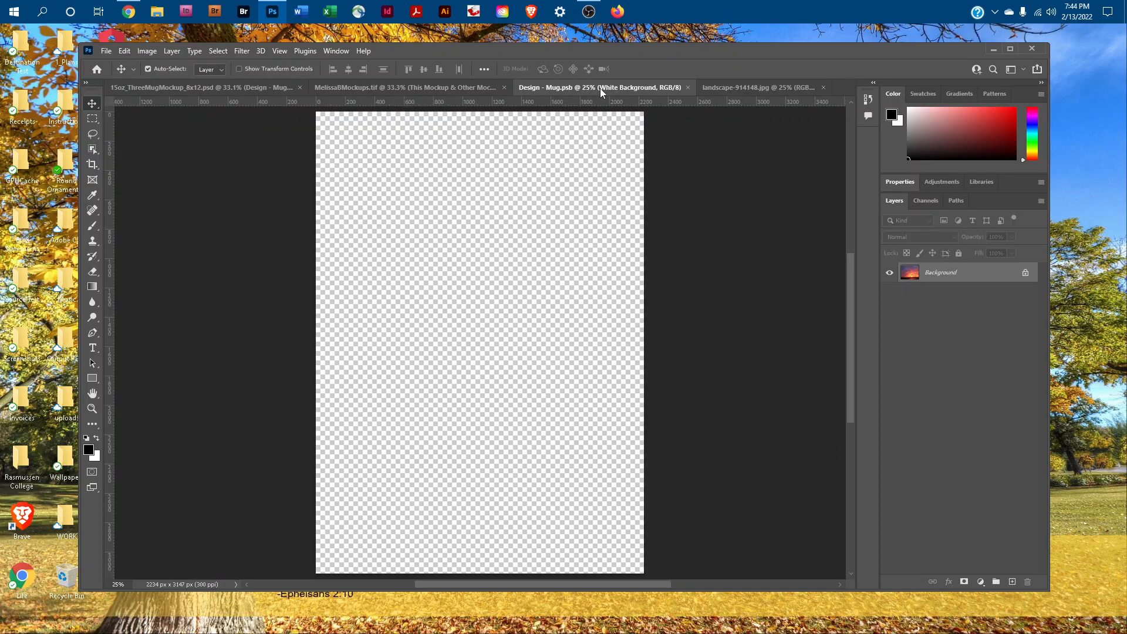
click(131, 49)
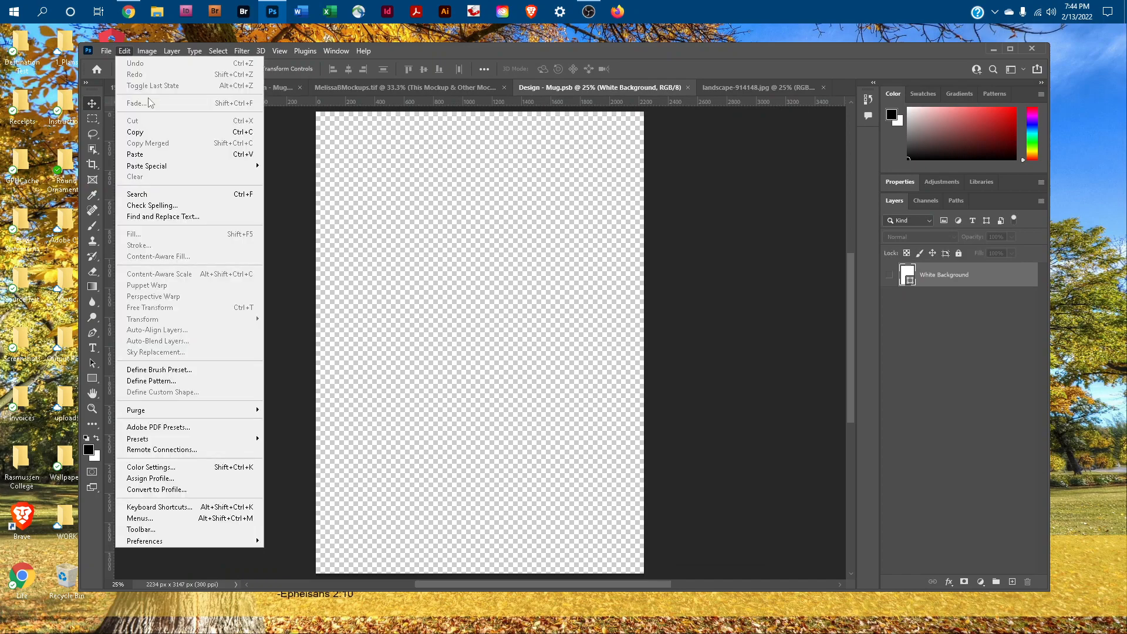
click(218, 152)
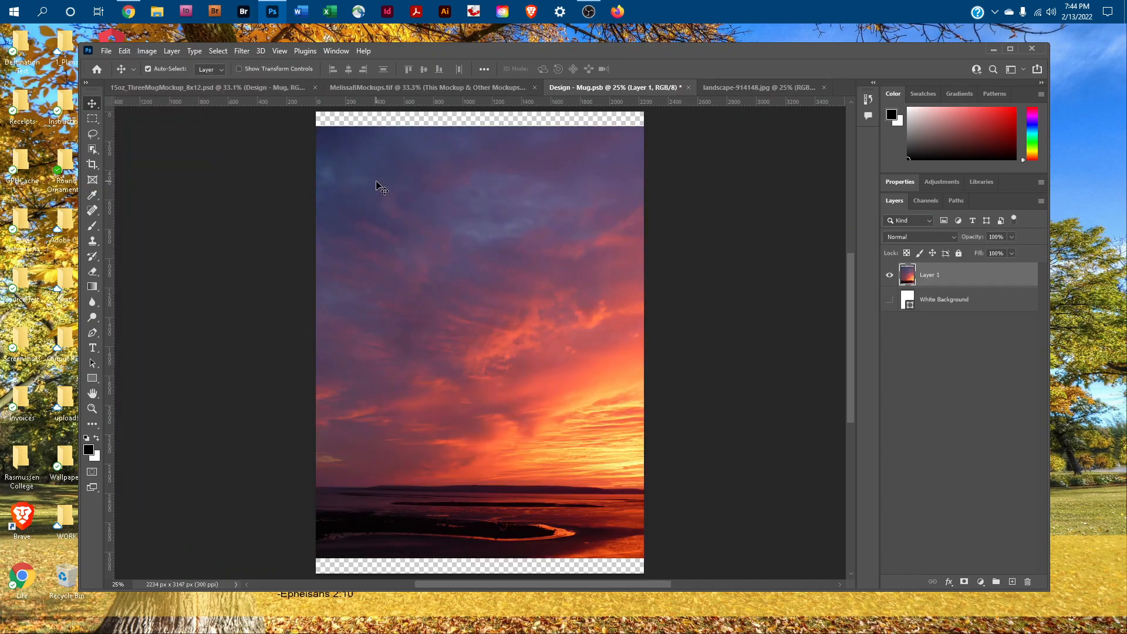
- Enlarge the pasted sunset layer to about 110% with Free Transform so it covers the whole canvas
key(ctrl)
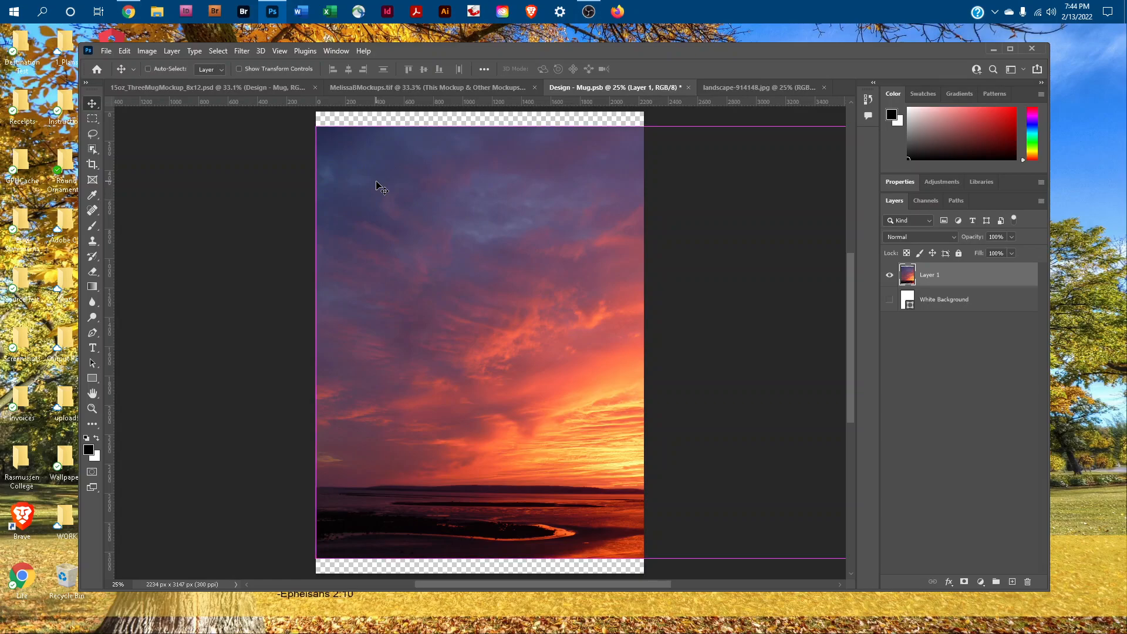
key(ctrl+minus)
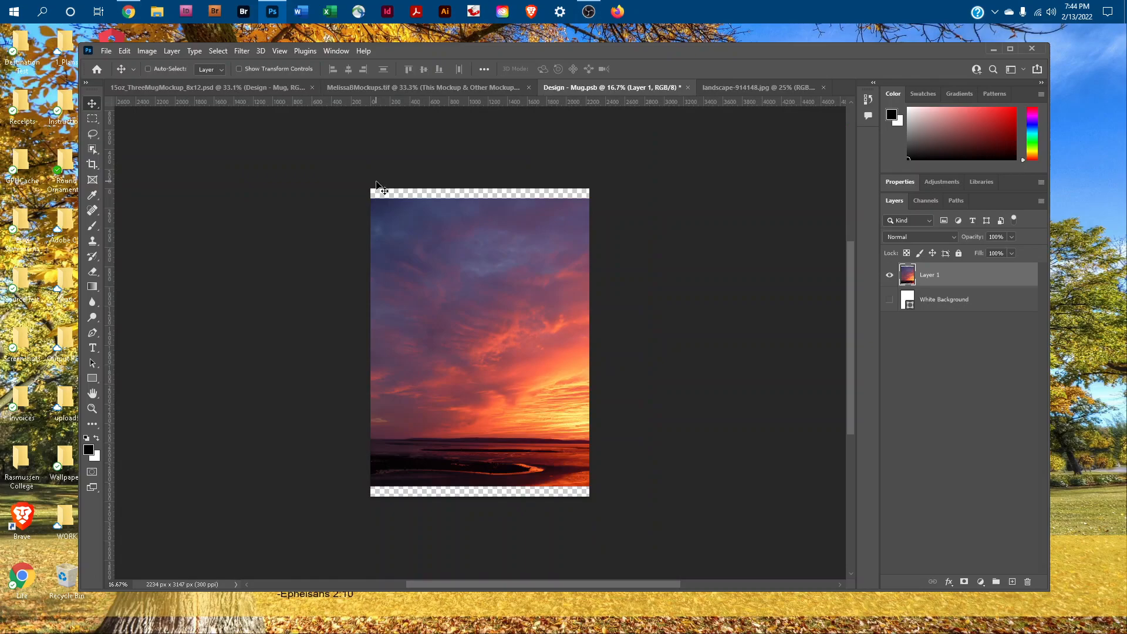
click(124, 50)
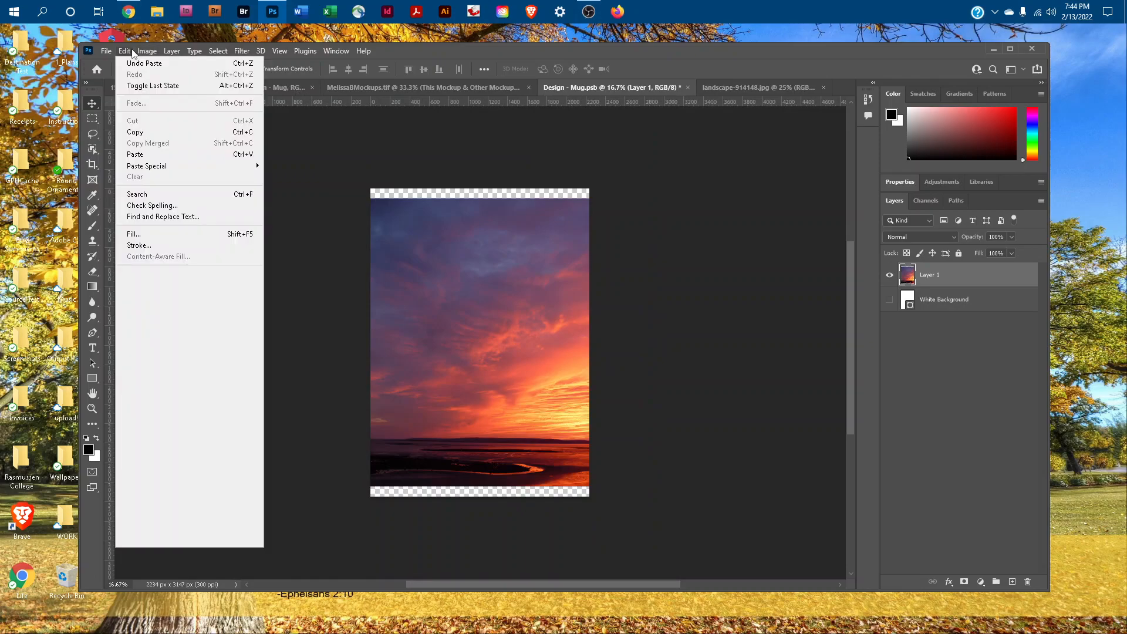
click(149, 307)
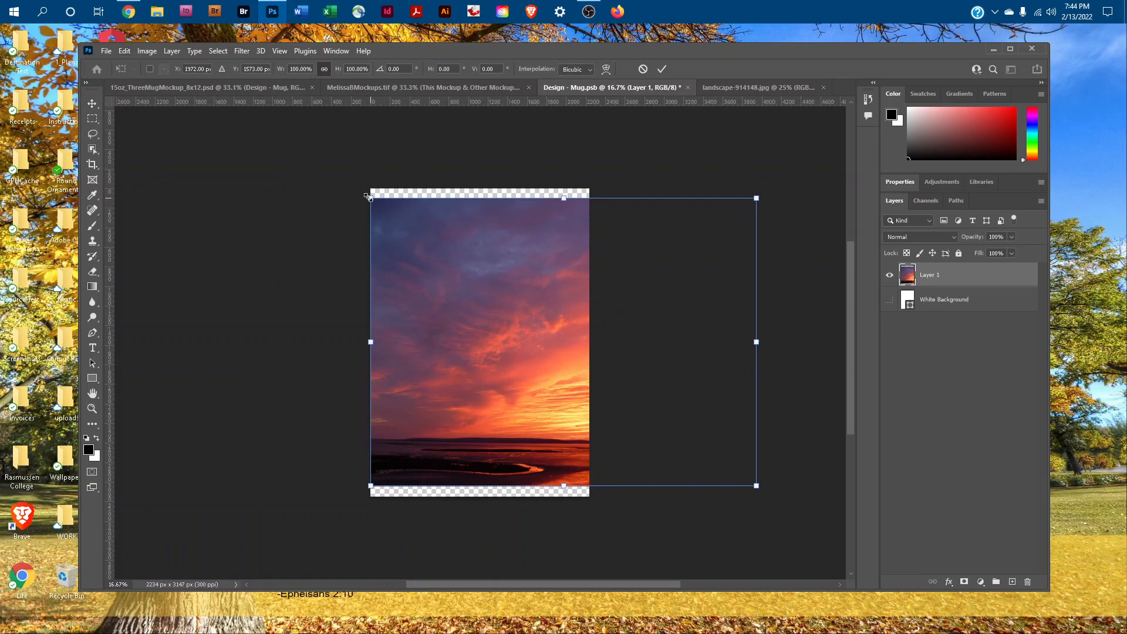
drag(368, 196, 348, 189)
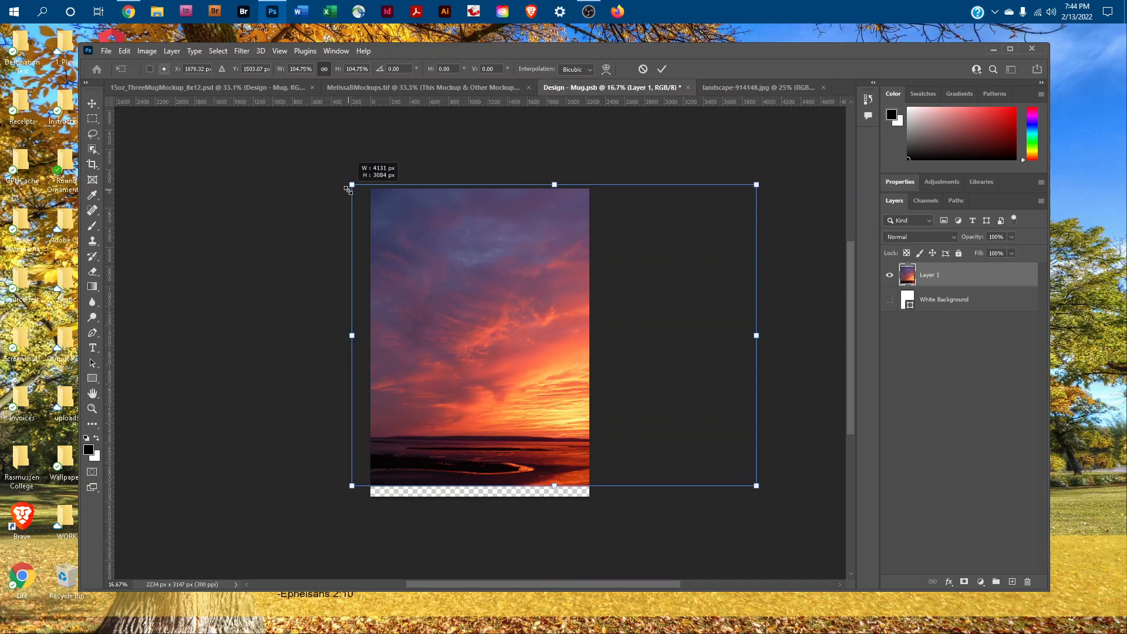
drag(352, 488, 333, 503)
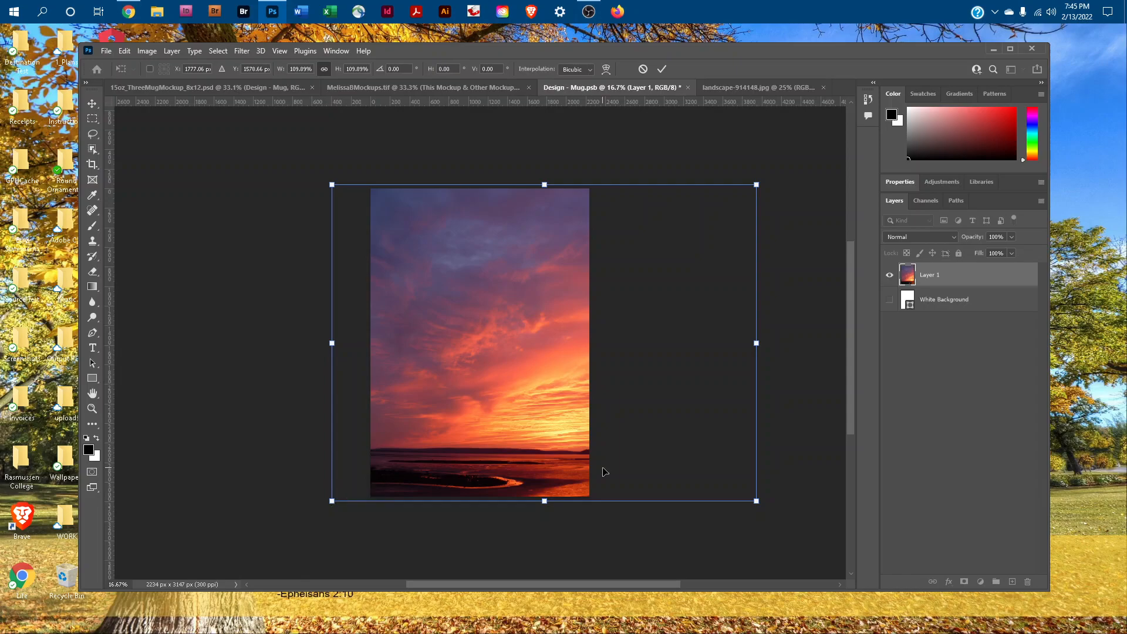
key(Return)
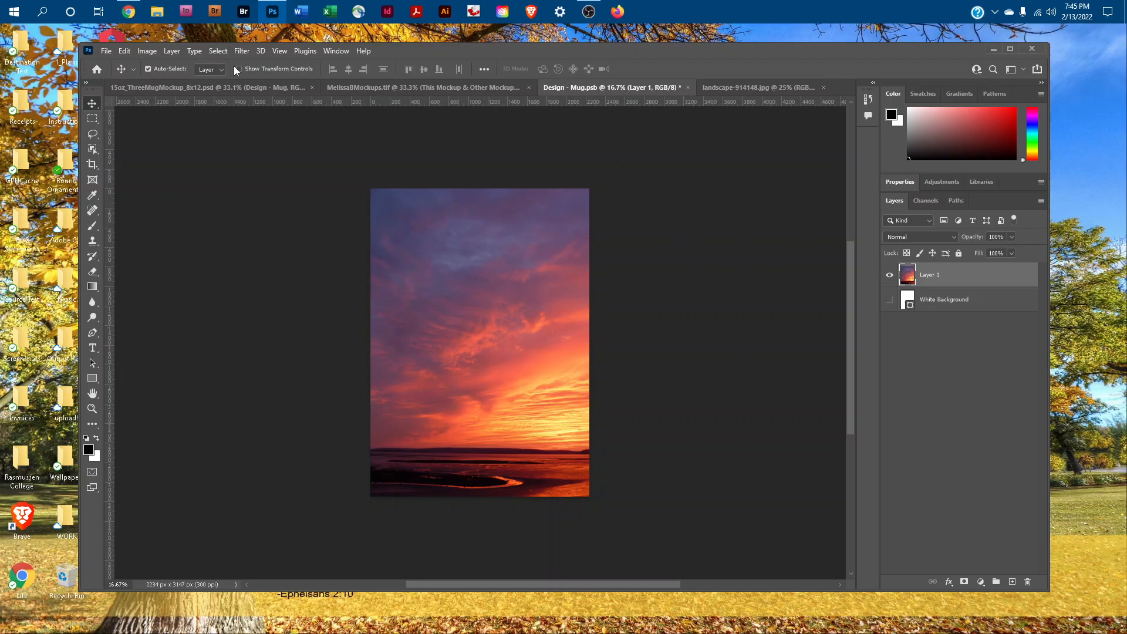
- Save and close the Design - Mug.psb smart object, and close the landscape image to return to the mug mockup
click(124, 51)
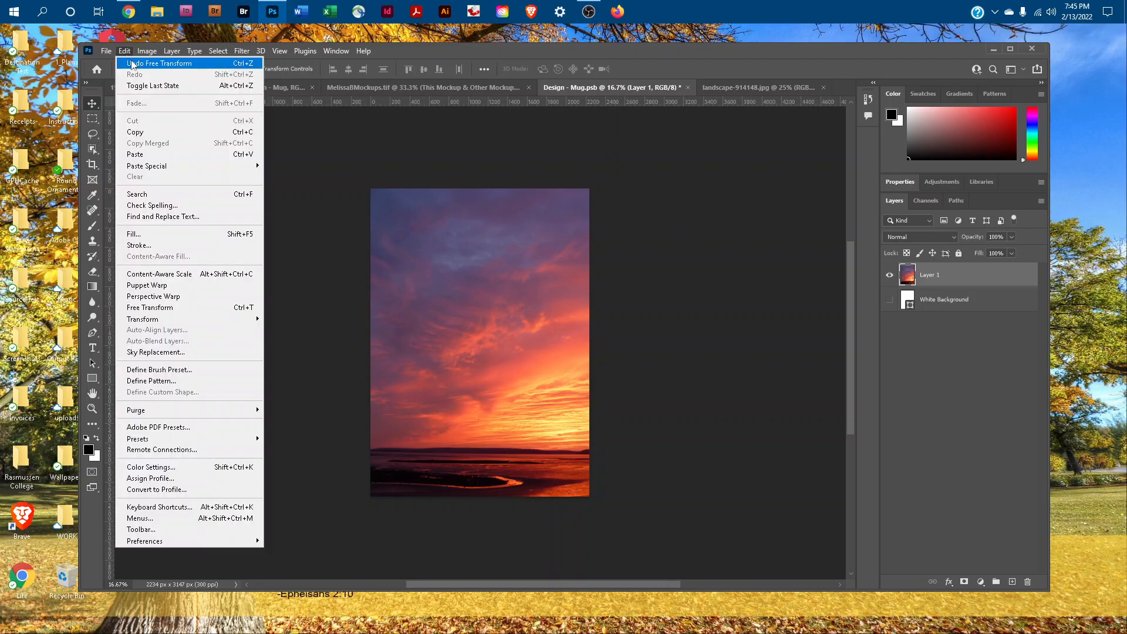
click(368, 138)
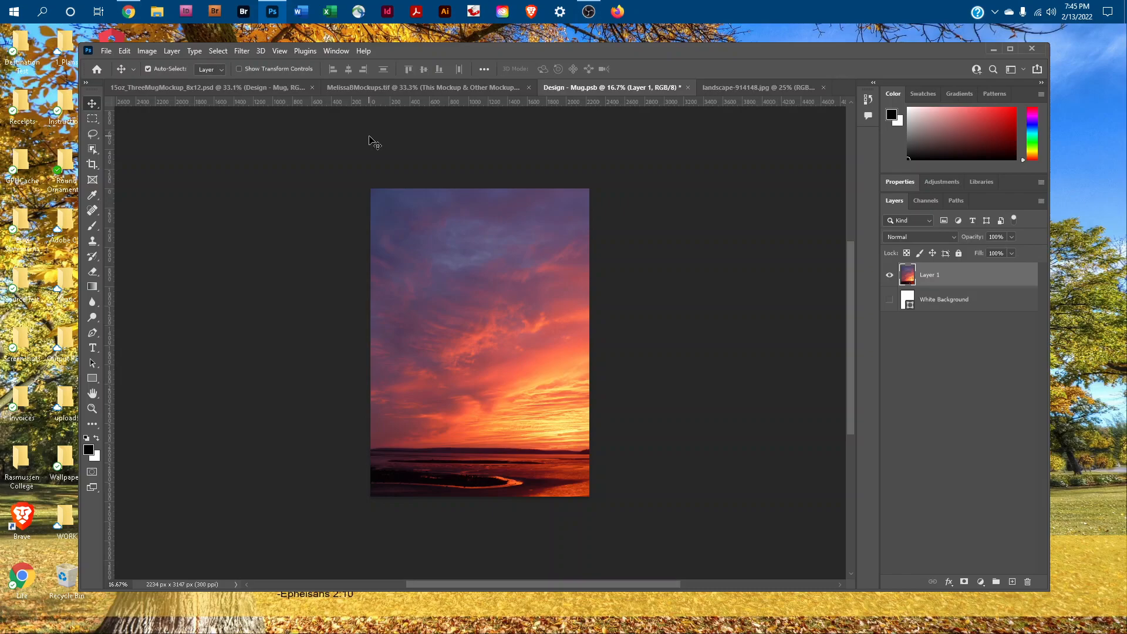
click(106, 51)
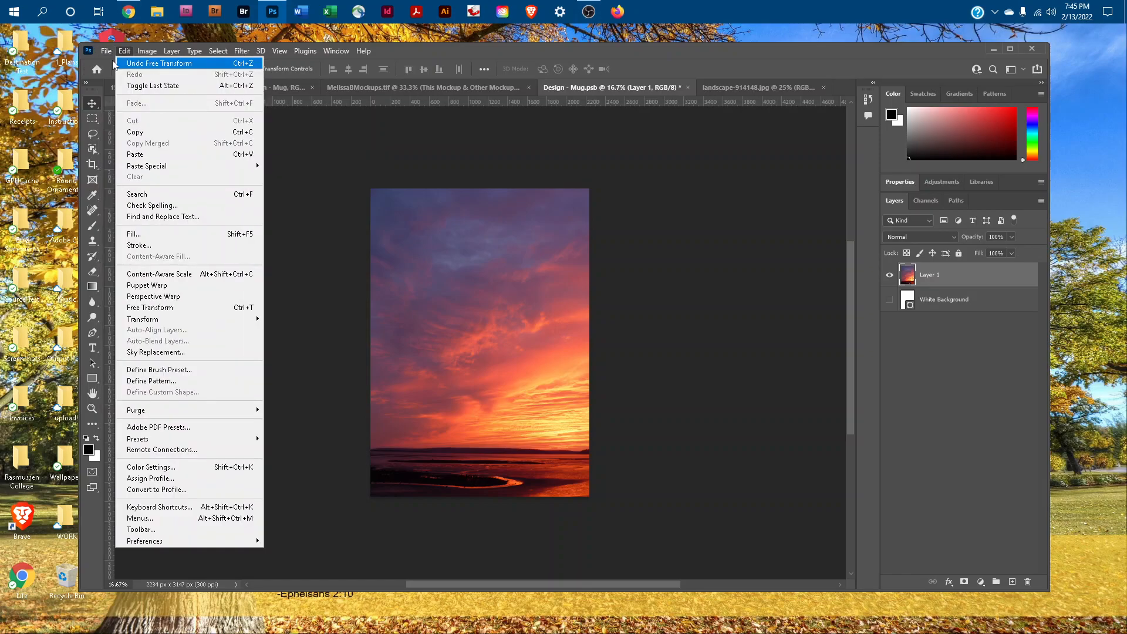
click(120, 182)
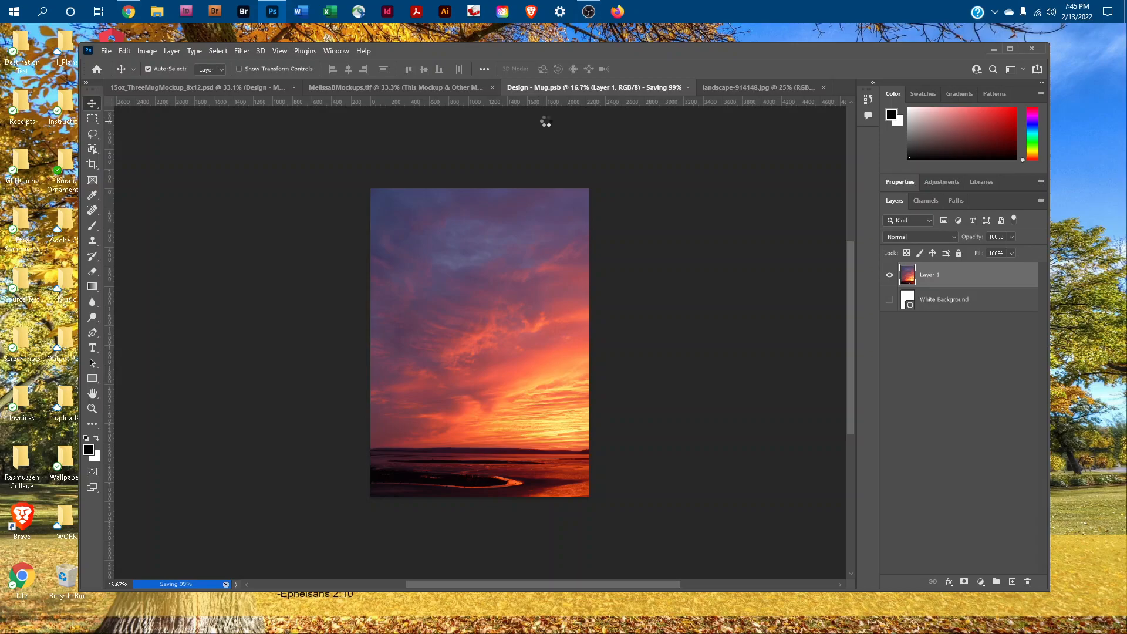
click(687, 88)
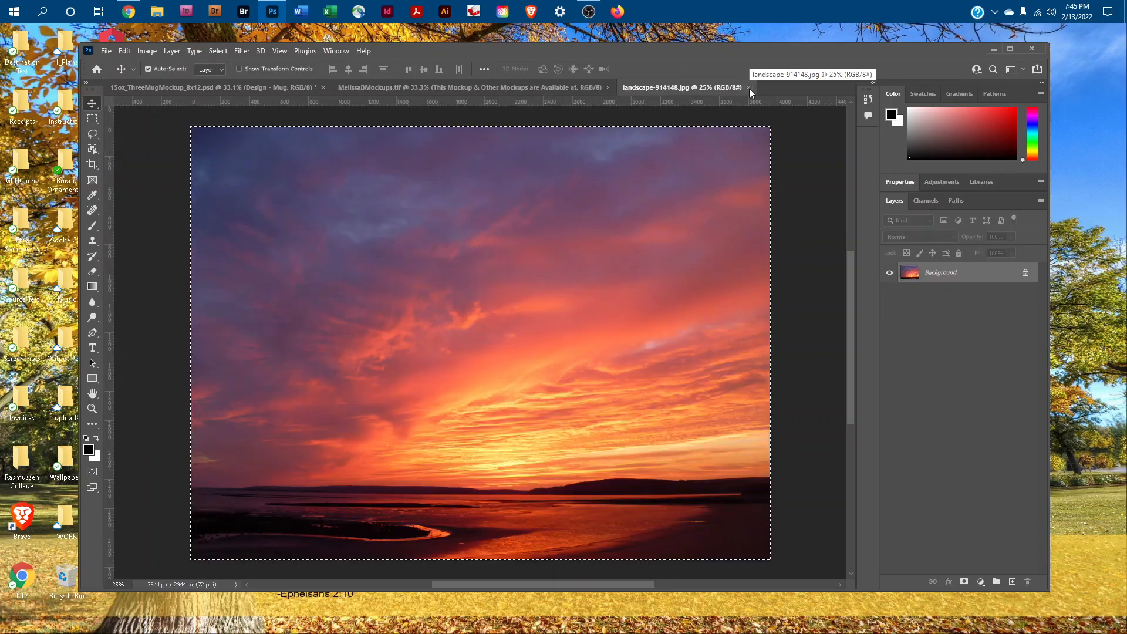
click(750, 88)
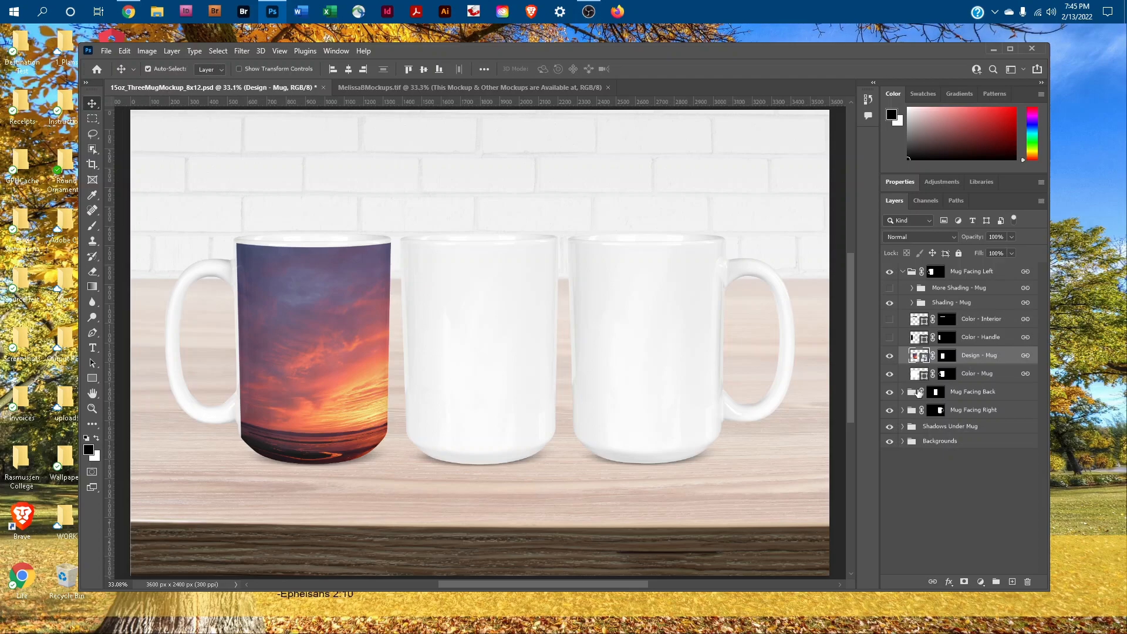
- Open the Design - Mug smart object in the Mug Facing Back group and paste the copied sunset image into it
click(902, 271)
click(902, 290)
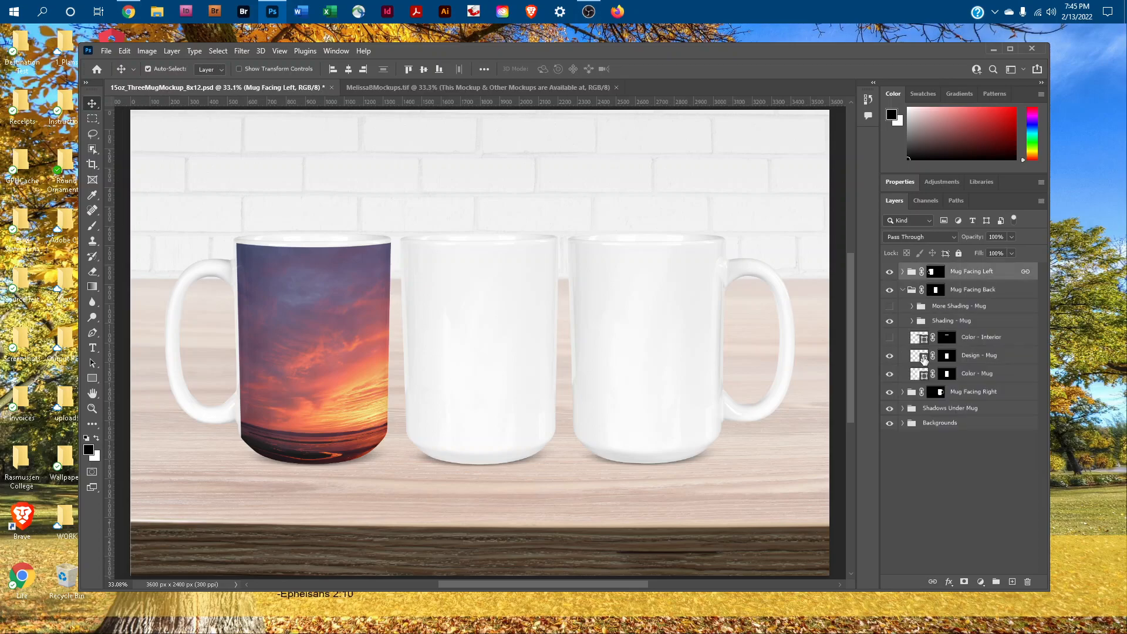
double_click(924, 359)
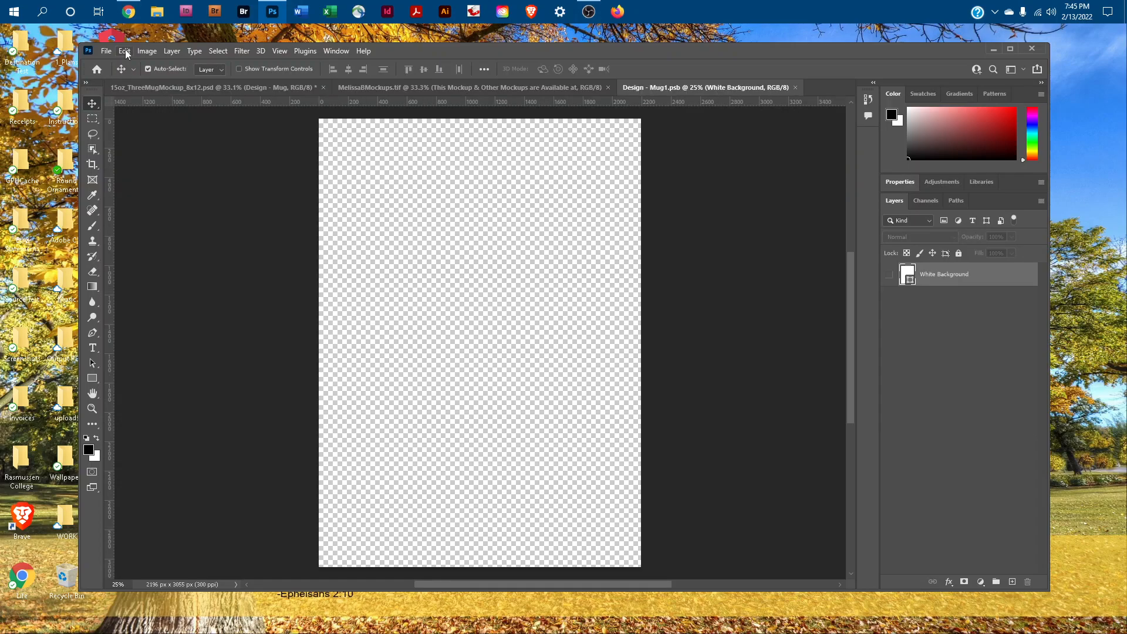
key(ctrl+v)
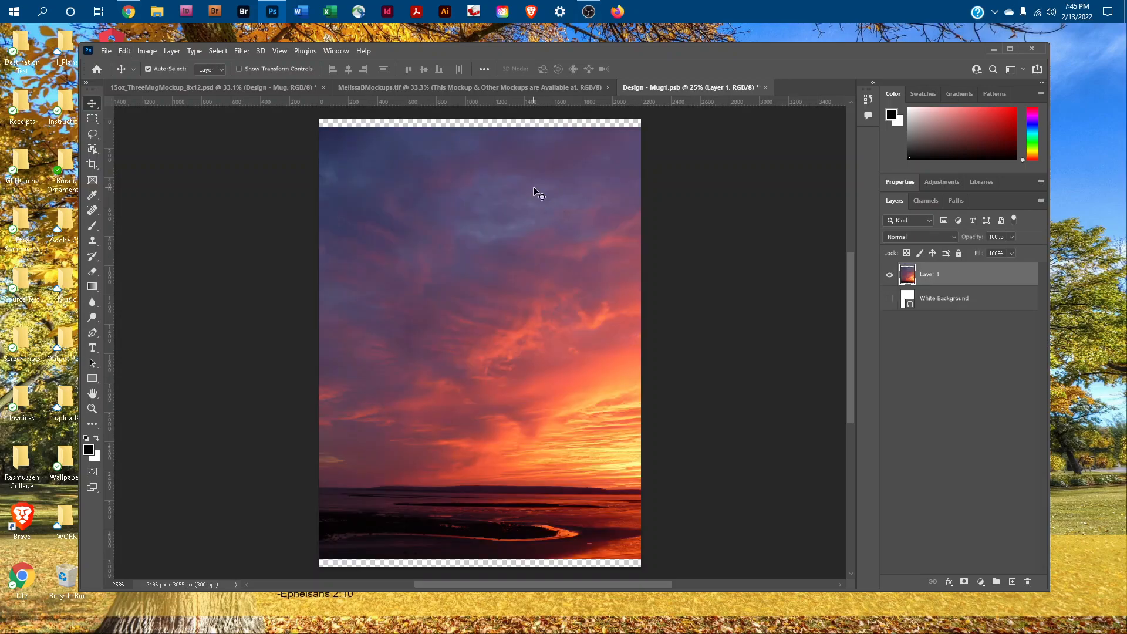
- Enlarge the pasted sunset to cover the whole canvas with Free Transform, and save and close the smart object
click(124, 51)
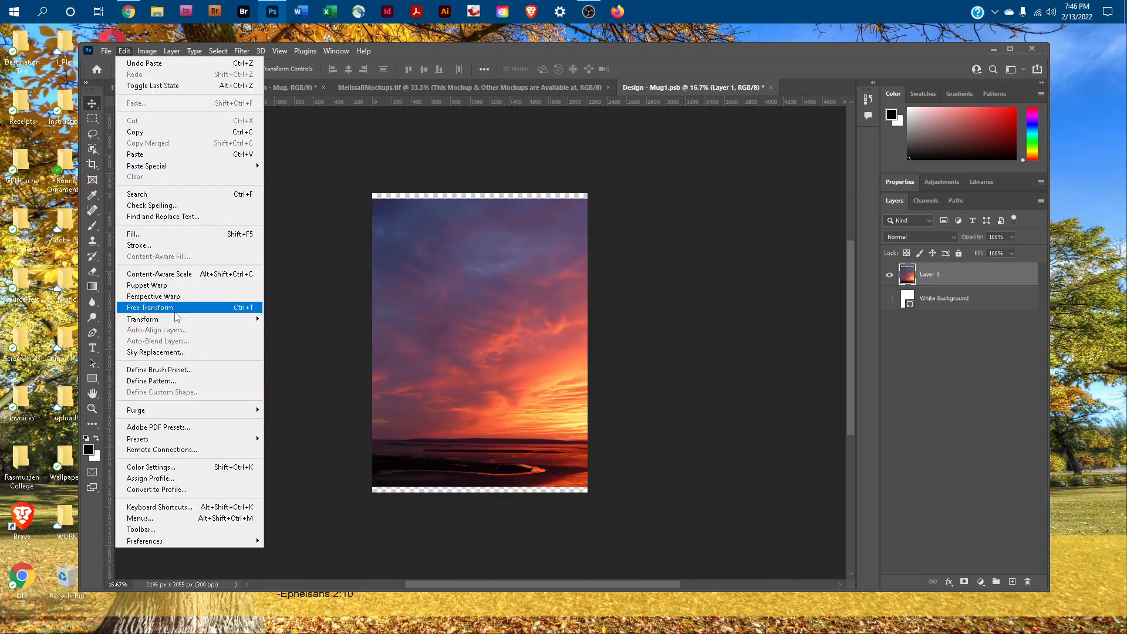
click(139, 308)
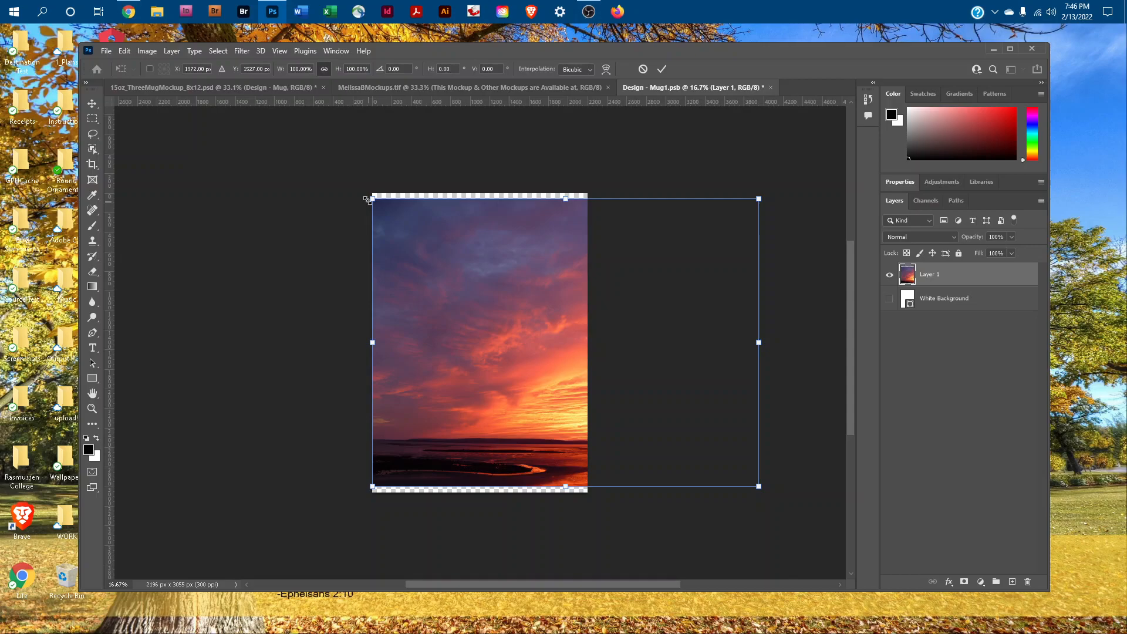
drag(366, 200, 350, 183)
click(106, 50)
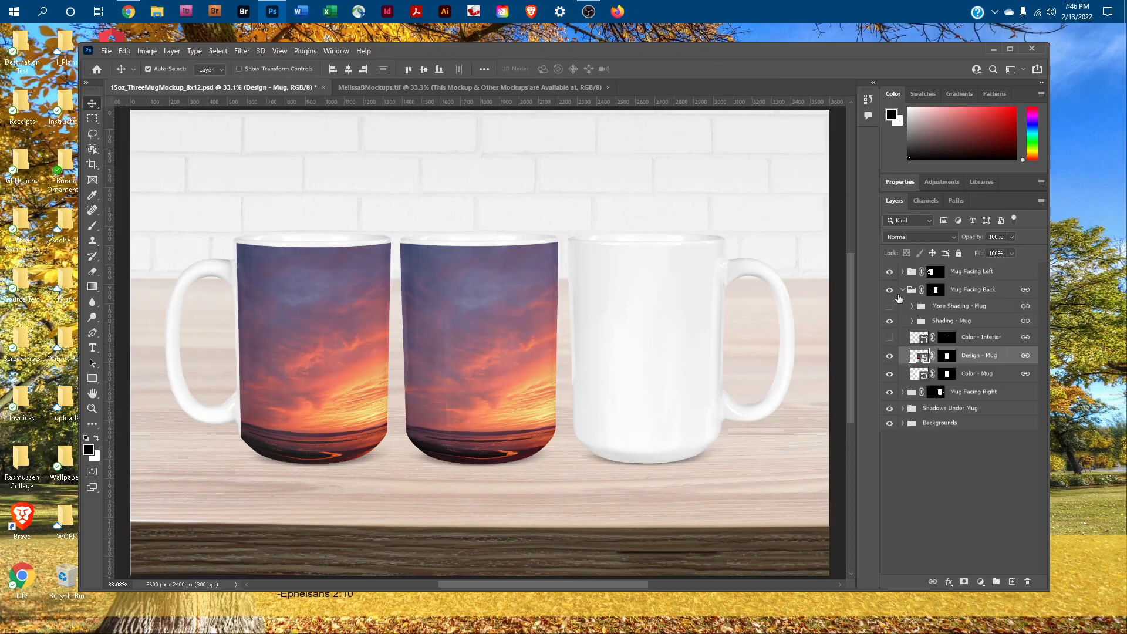
- Paste the sunset into the Mug Facing Right group's Design - Mug smart object, scaled to about 111% and shifted to cover the canvas, and save it
click(902, 290)
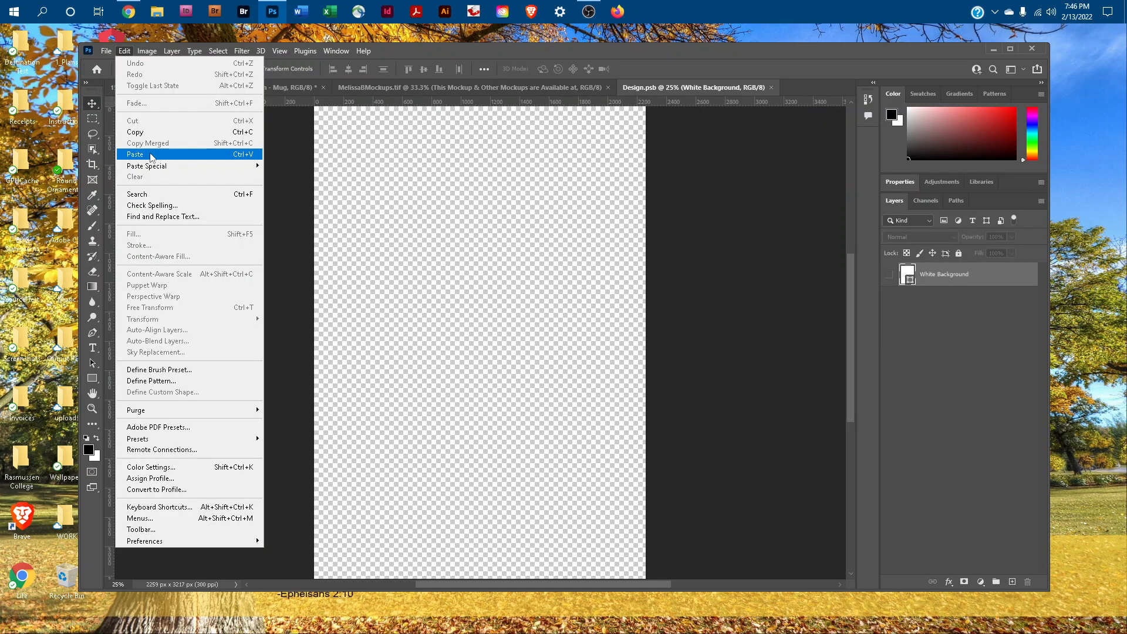
click(135, 155)
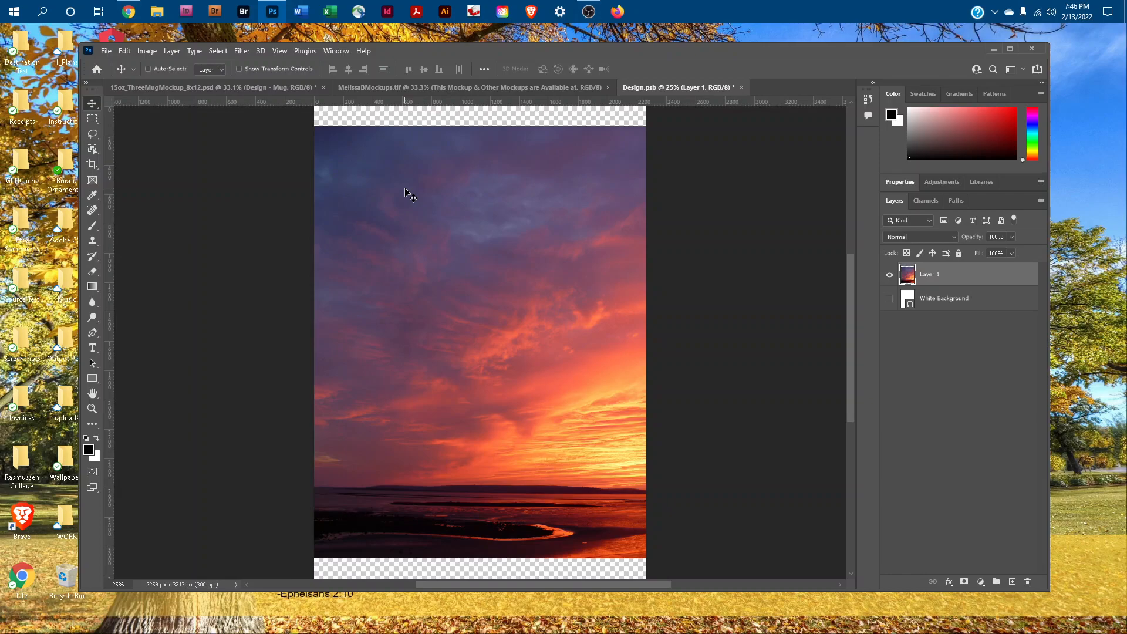
key(ctrl+t)
key(ctrl+minus)
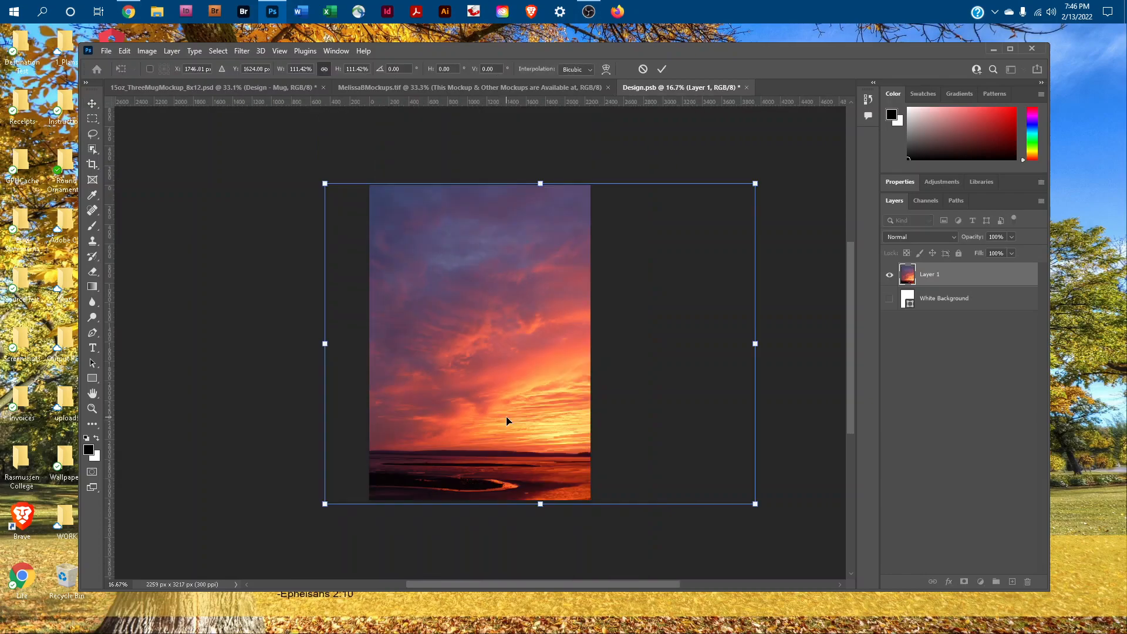
drag(507, 421, 395, 415)
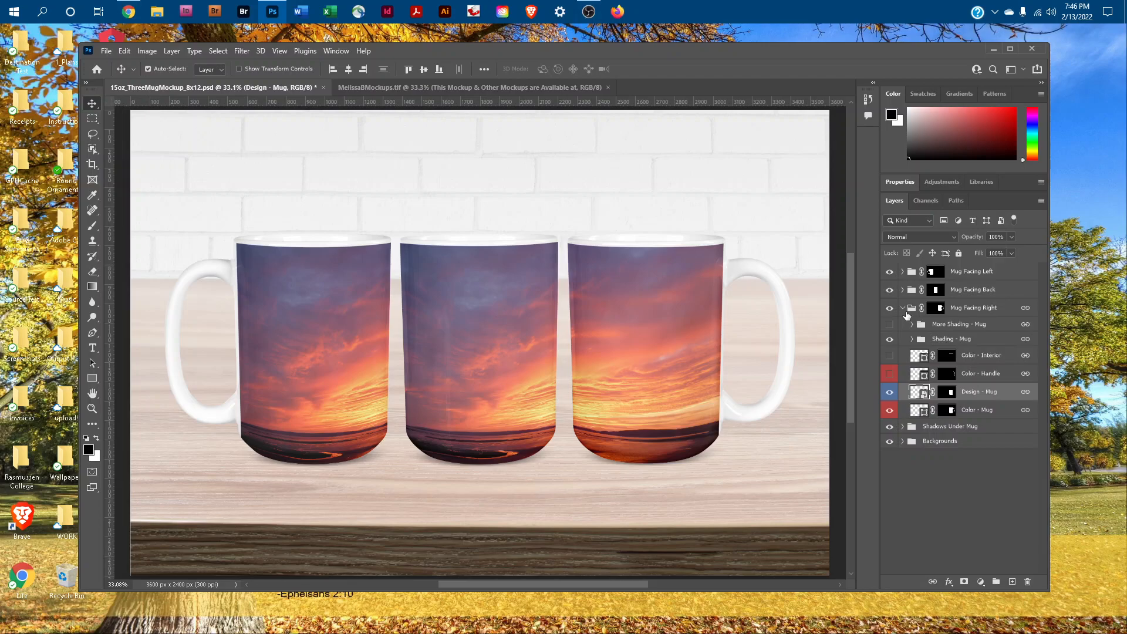
- Show the Color - Handle and Color - Interior layers of the Mug Facing Right group and set the interior colour to blue 233b95
click(890, 374)
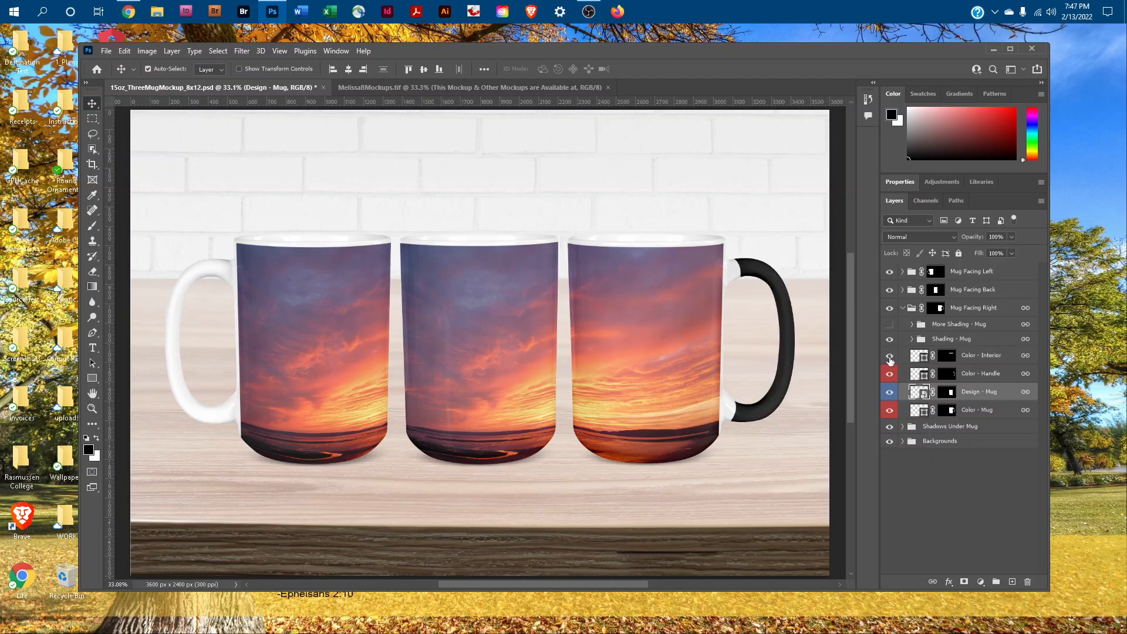
click(890, 357)
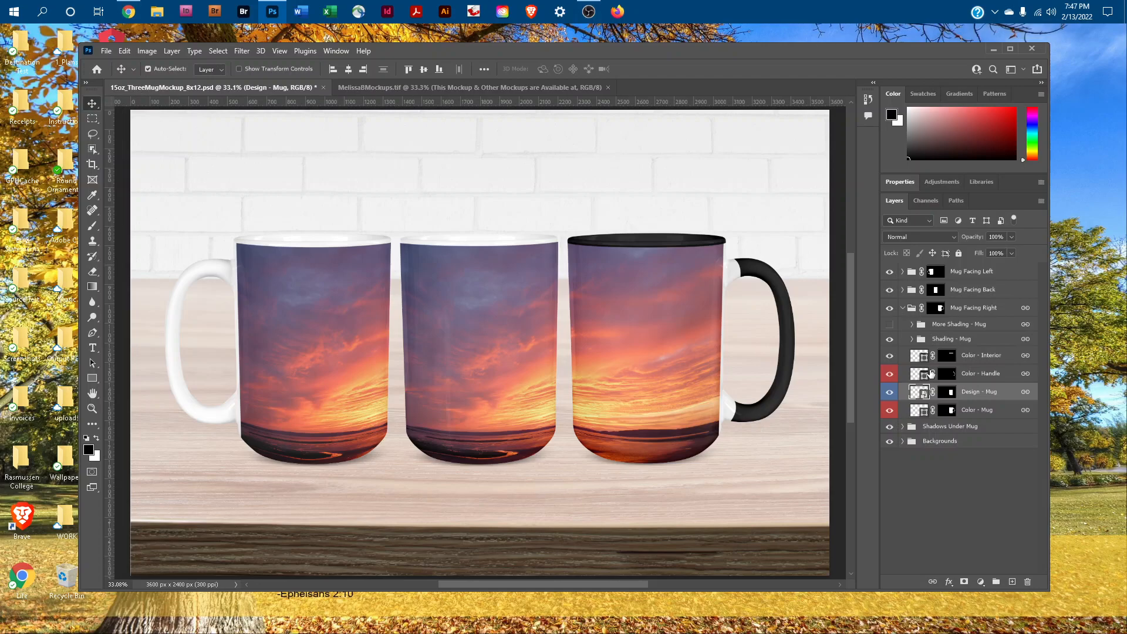
double_click(920, 355)
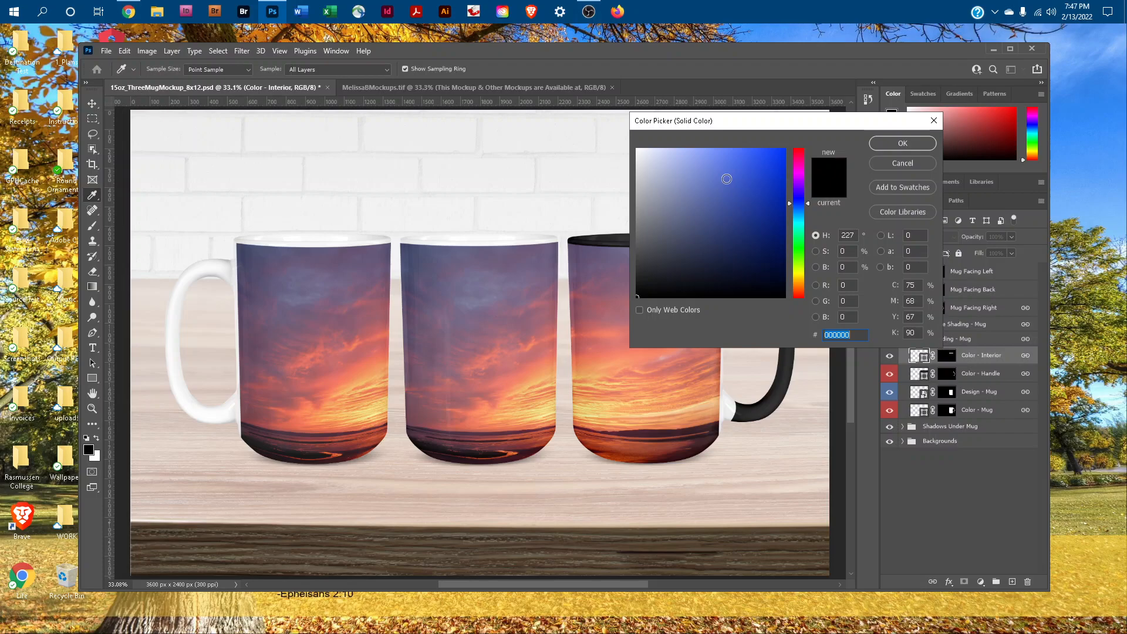
click(750, 211)
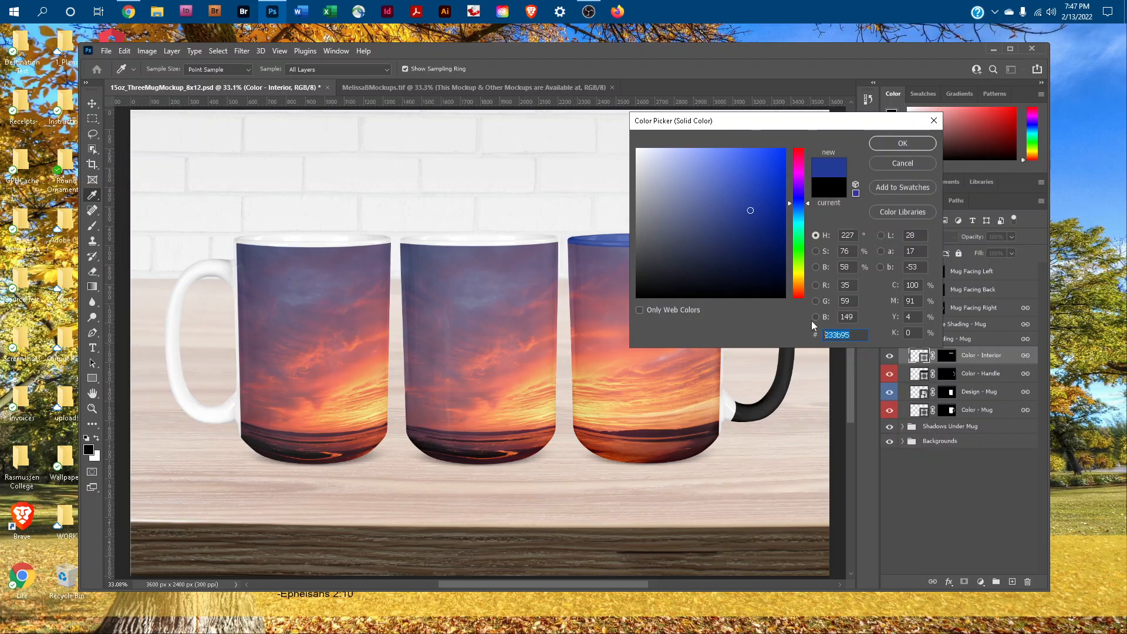
click(915, 146)
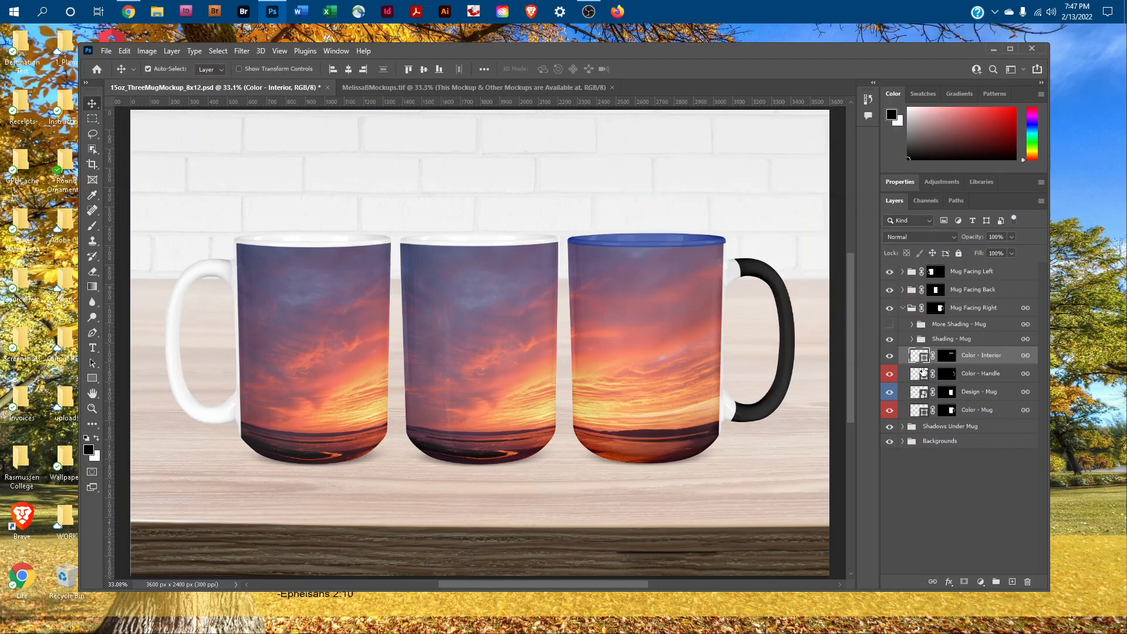
- Set the Color - Handle fill of the Mug Facing Right group to the matching blue 233b95
double_click(923, 372)
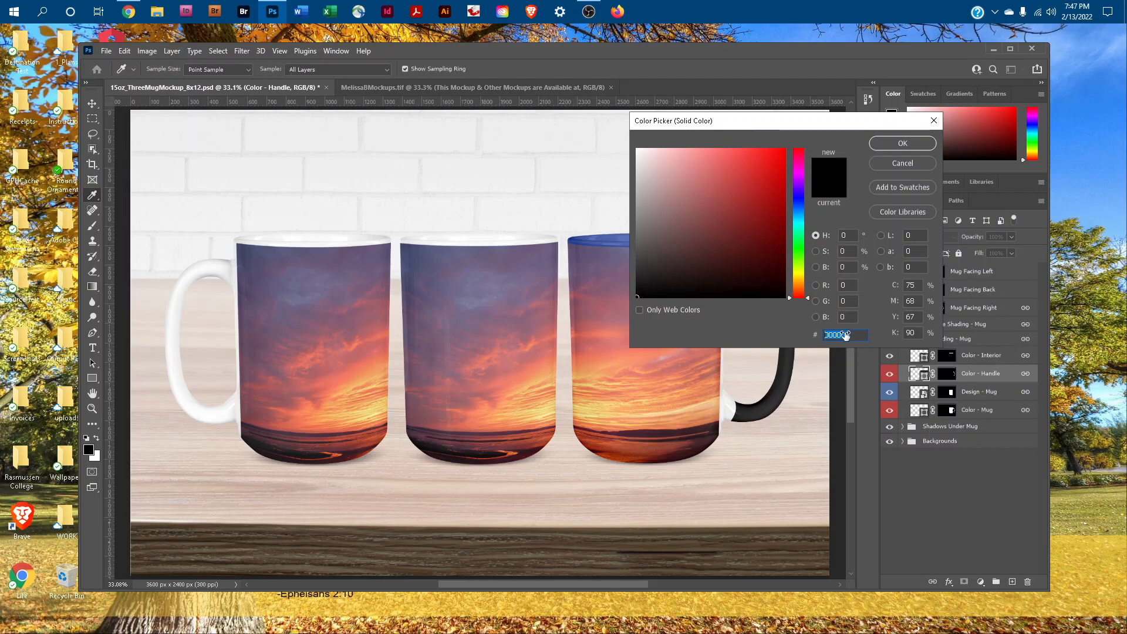
text(233b95)
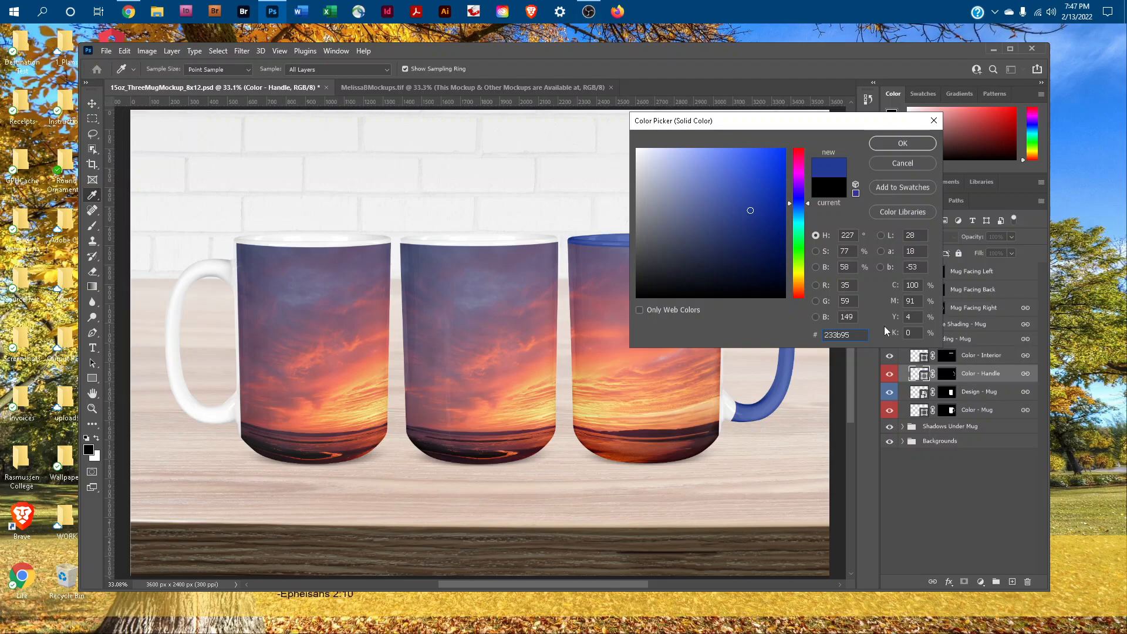
key(Return)
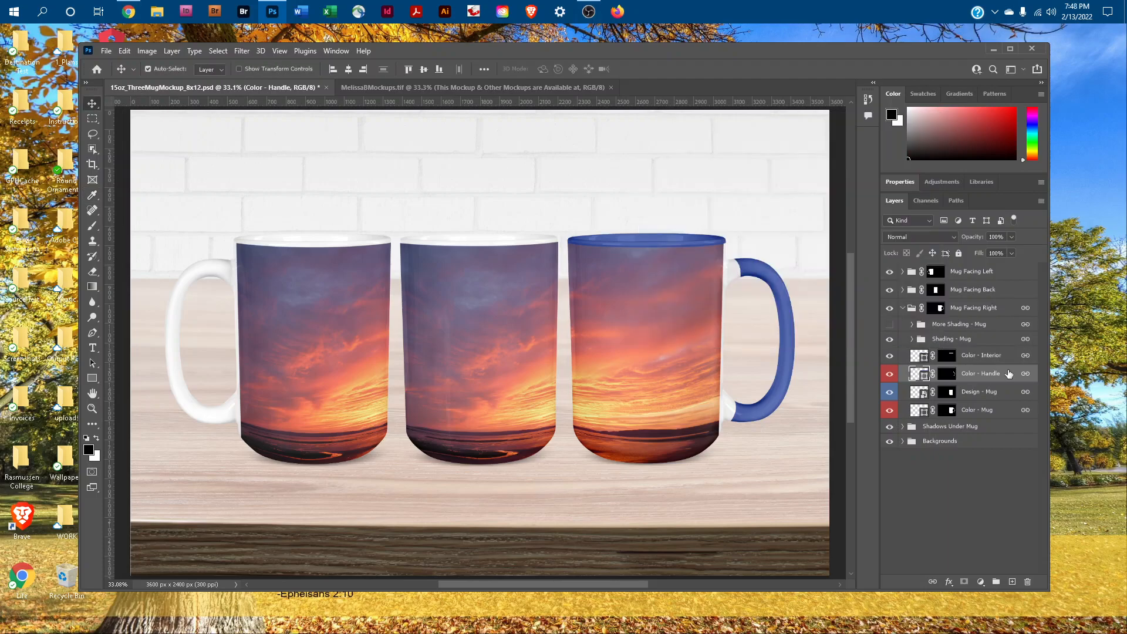
click(902, 308)
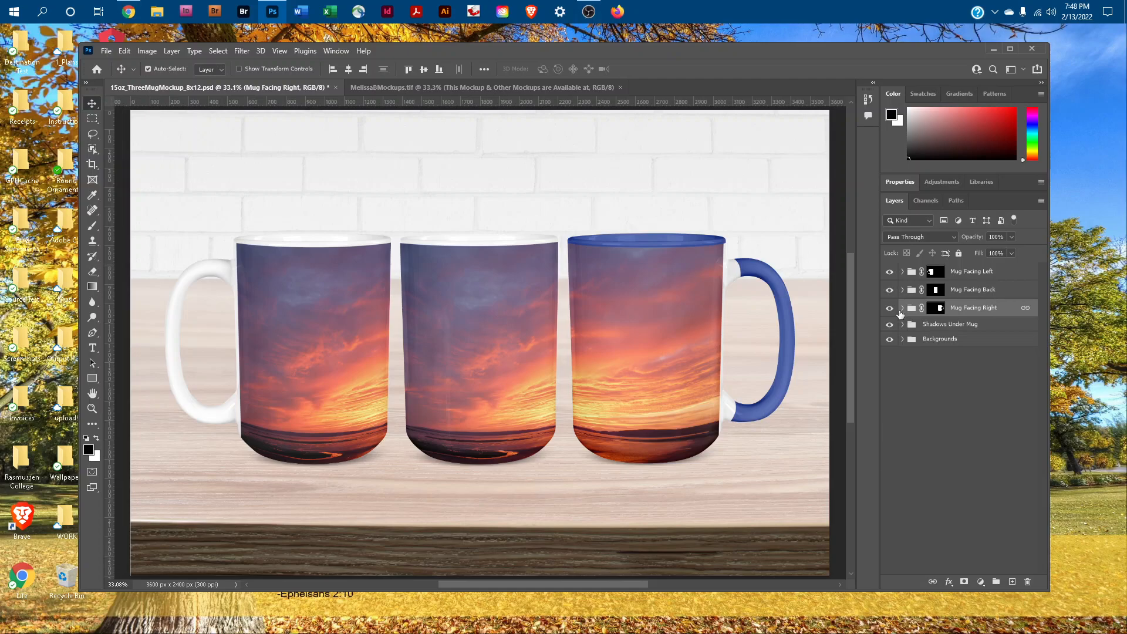
- Adjust the opacity of the Cast Shadow layer in the Shadows Mug Facing Right group
click(902, 324)
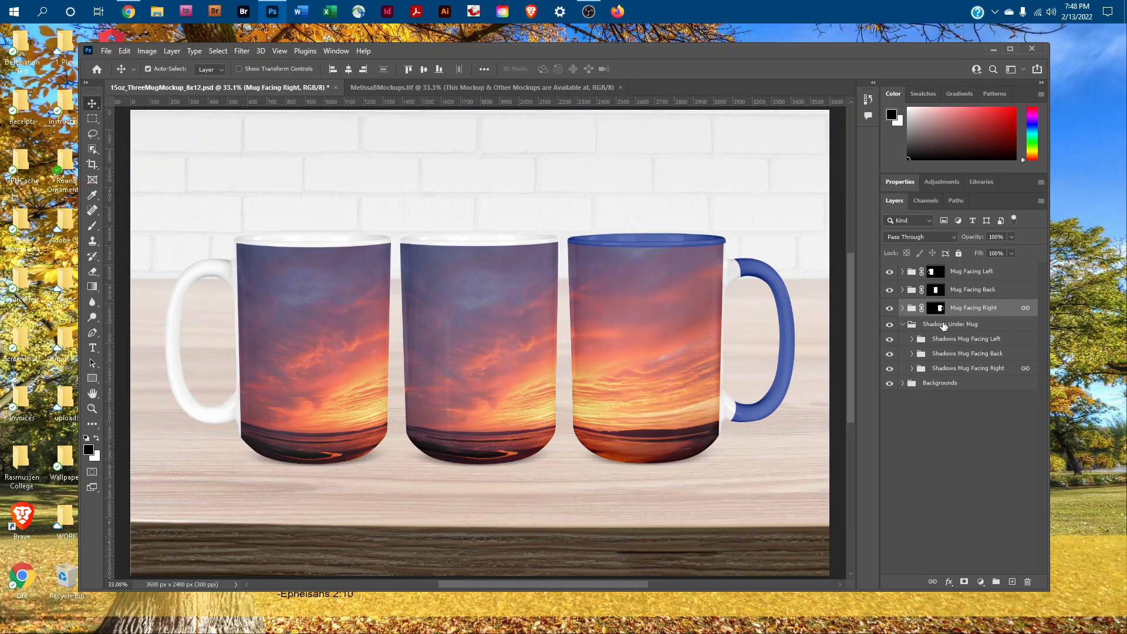
click(912, 338)
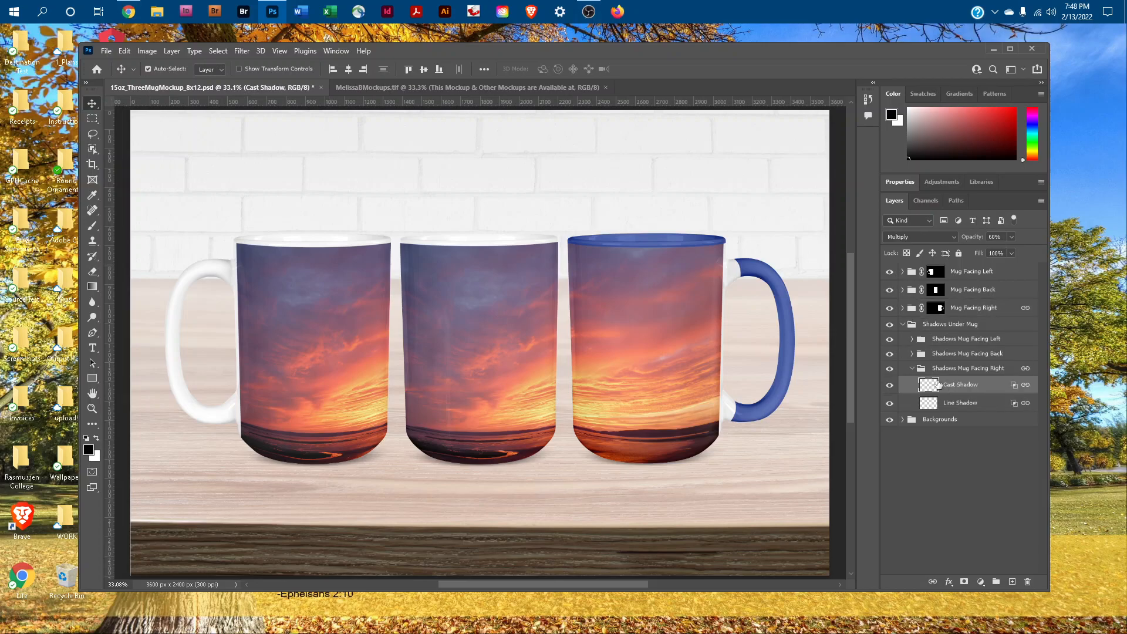
click(1011, 236)
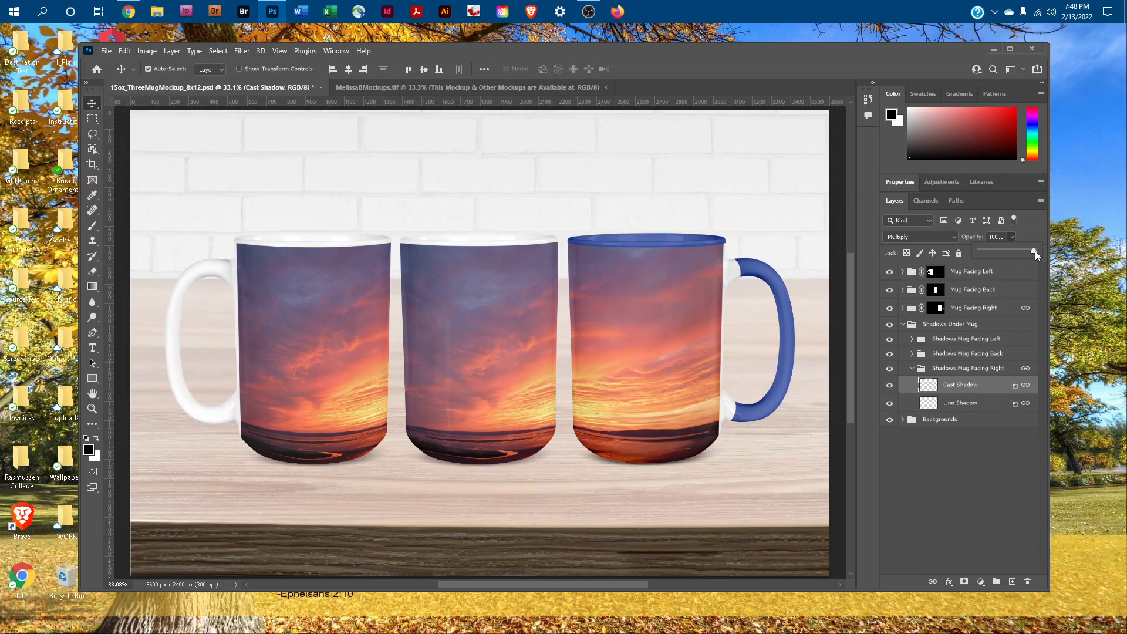
drag(998, 252, 1007, 251)
click(967, 464)
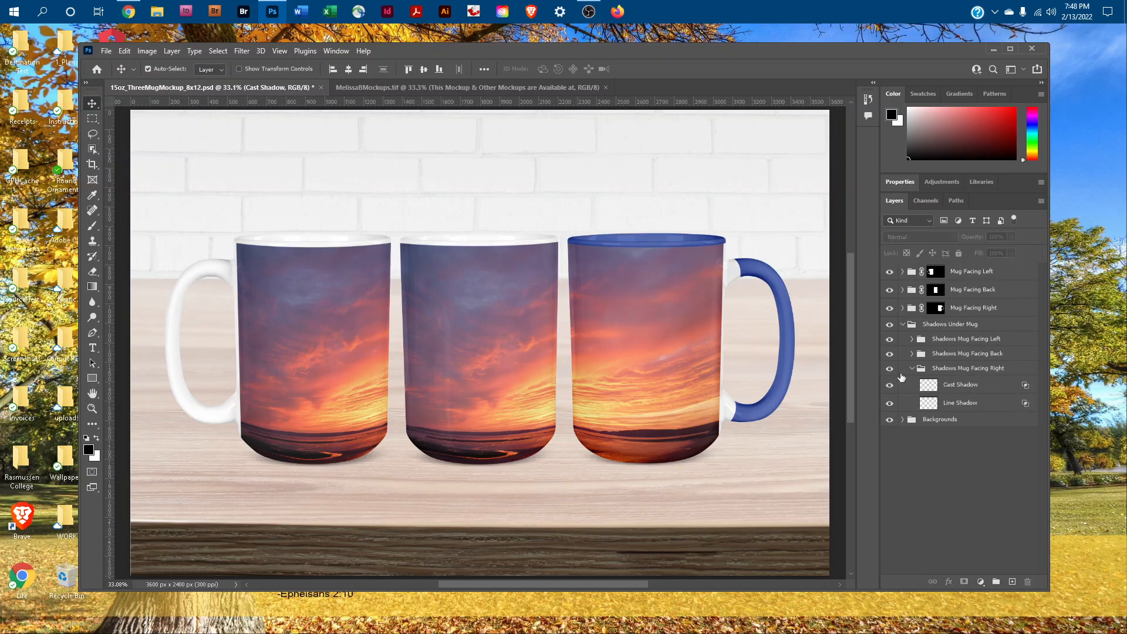
click(912, 368)
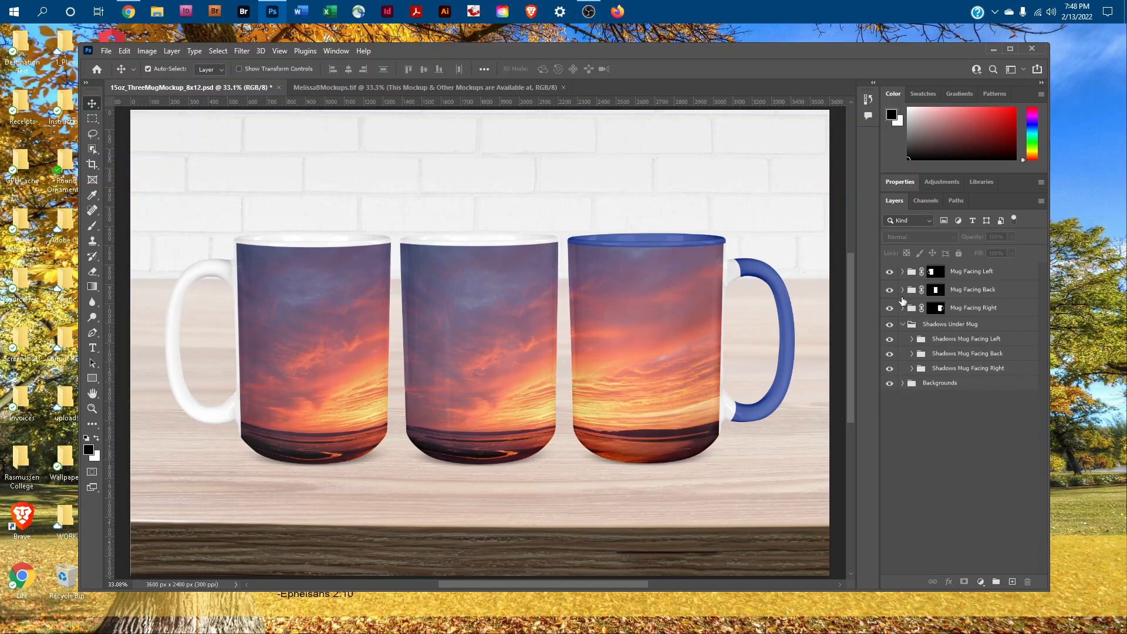
- Show the More Shading - Mug group inside Mug Facing Right and raise its opacity to strengthen the mug's shading
click(903, 308)
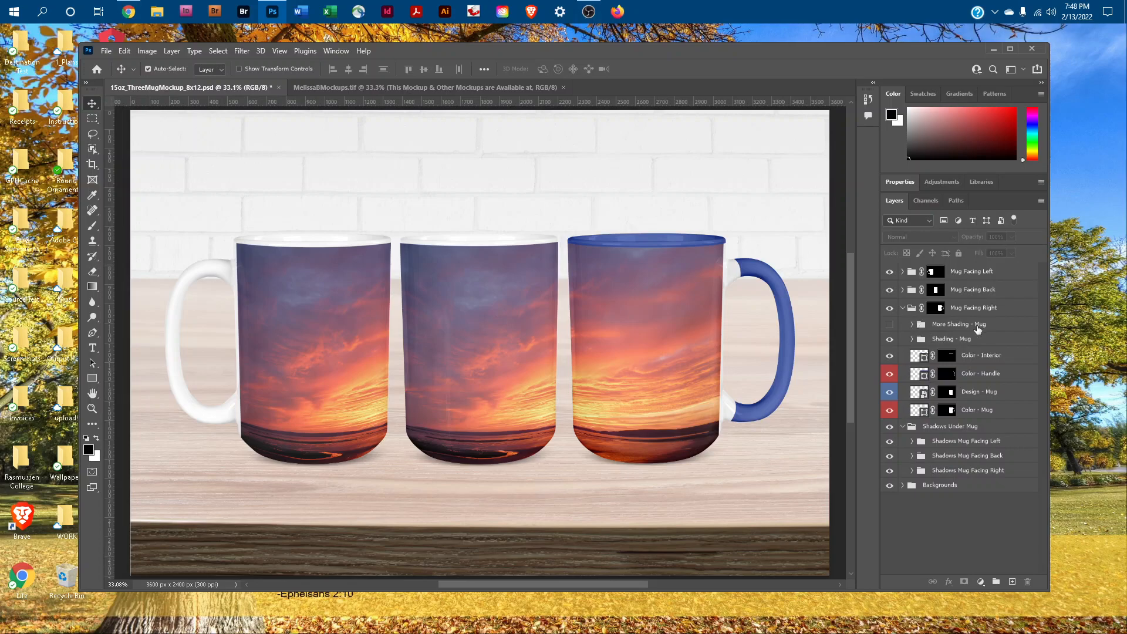
click(890, 324)
click(939, 325)
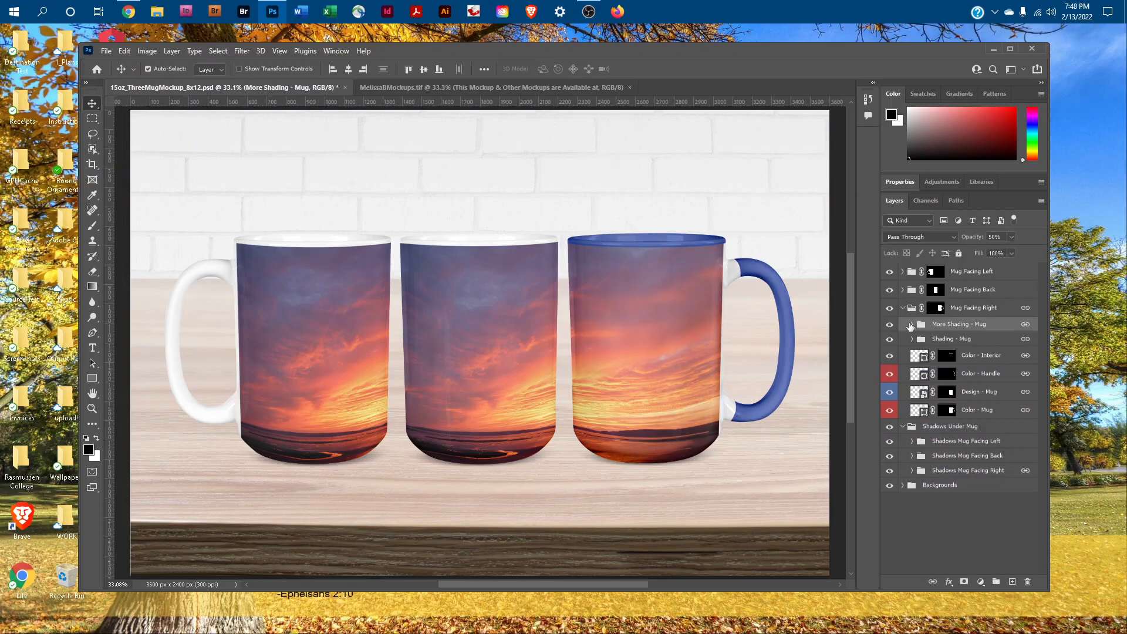
click(1012, 238)
drag(1012, 251, 1025, 251)
click(1004, 343)
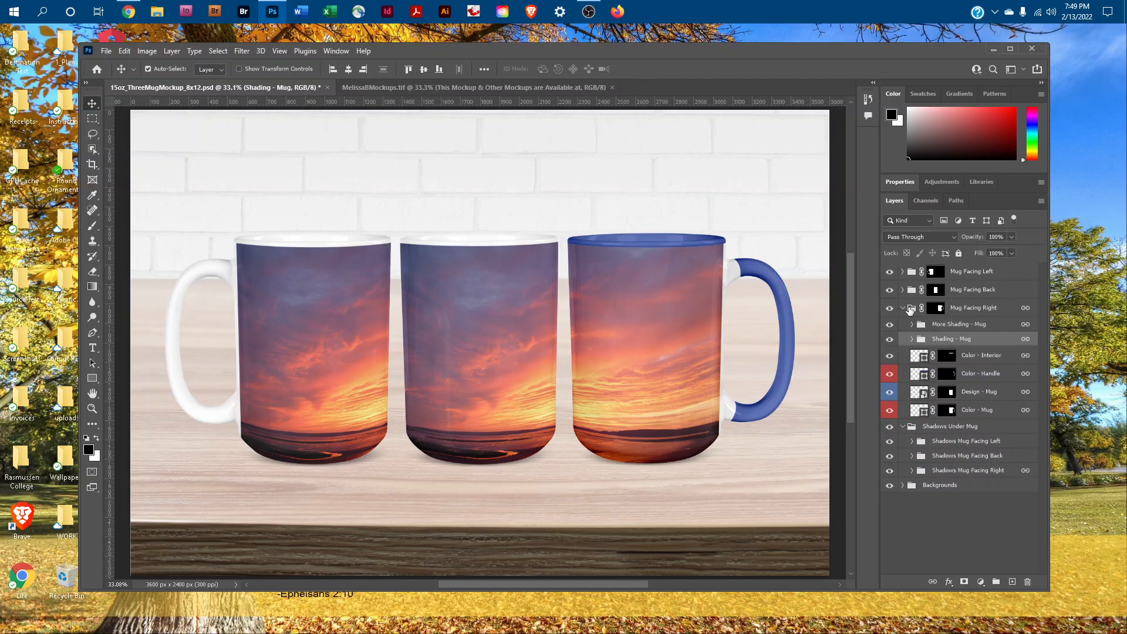
click(903, 309)
click(902, 328)
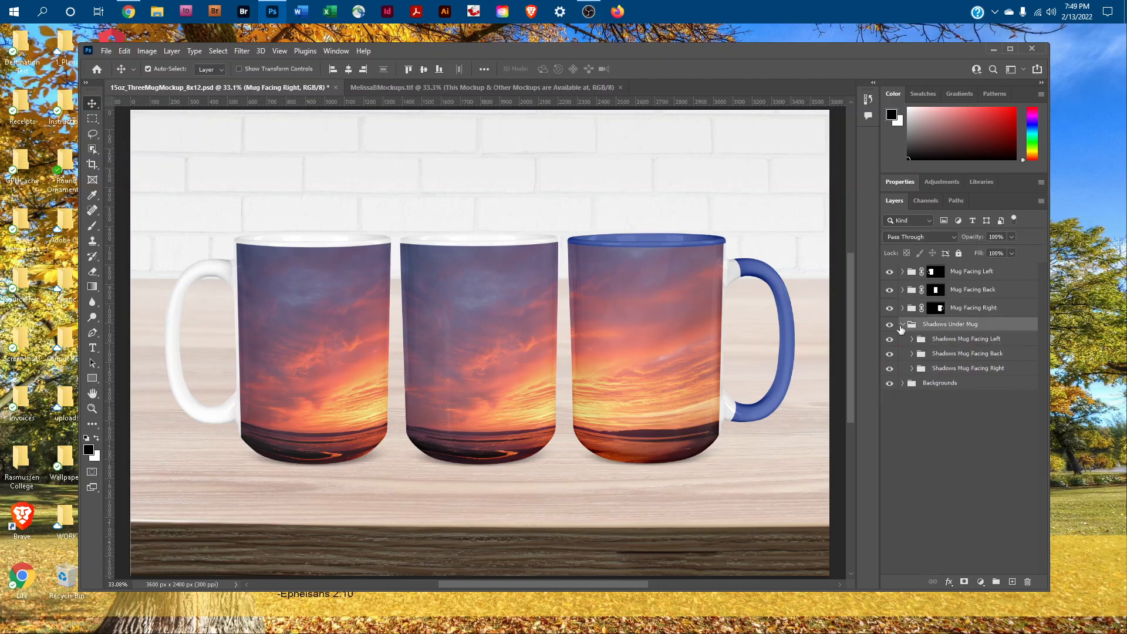
click(903, 326)
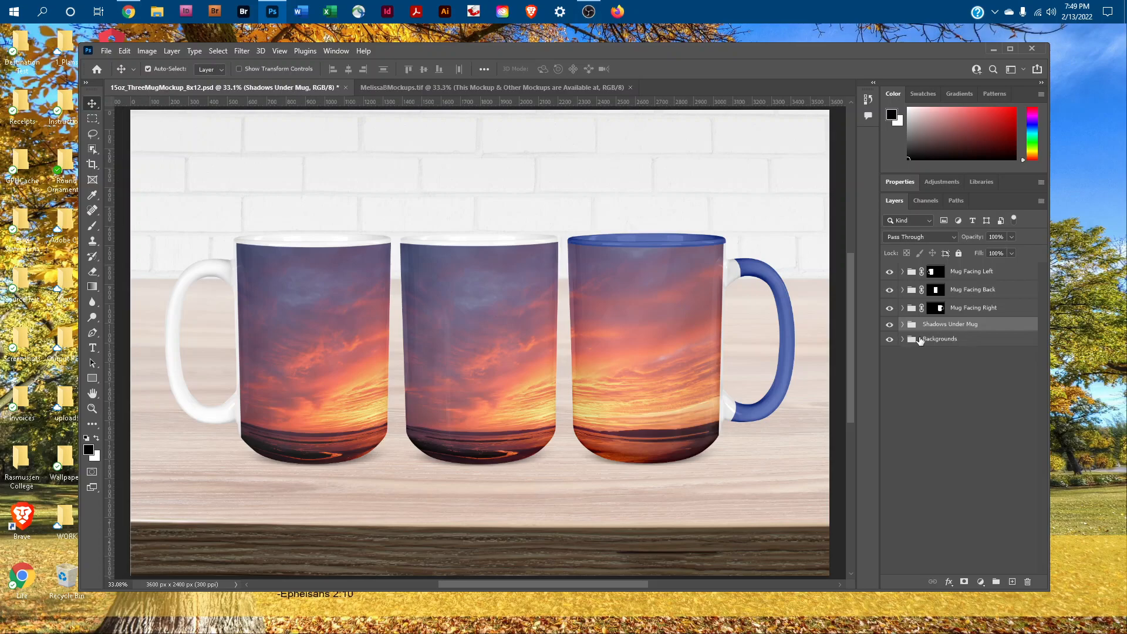
- Toggle the Table & Brick Background layer off and on to preview the plain white background, and select that layer
click(903, 341)
click(891, 357)
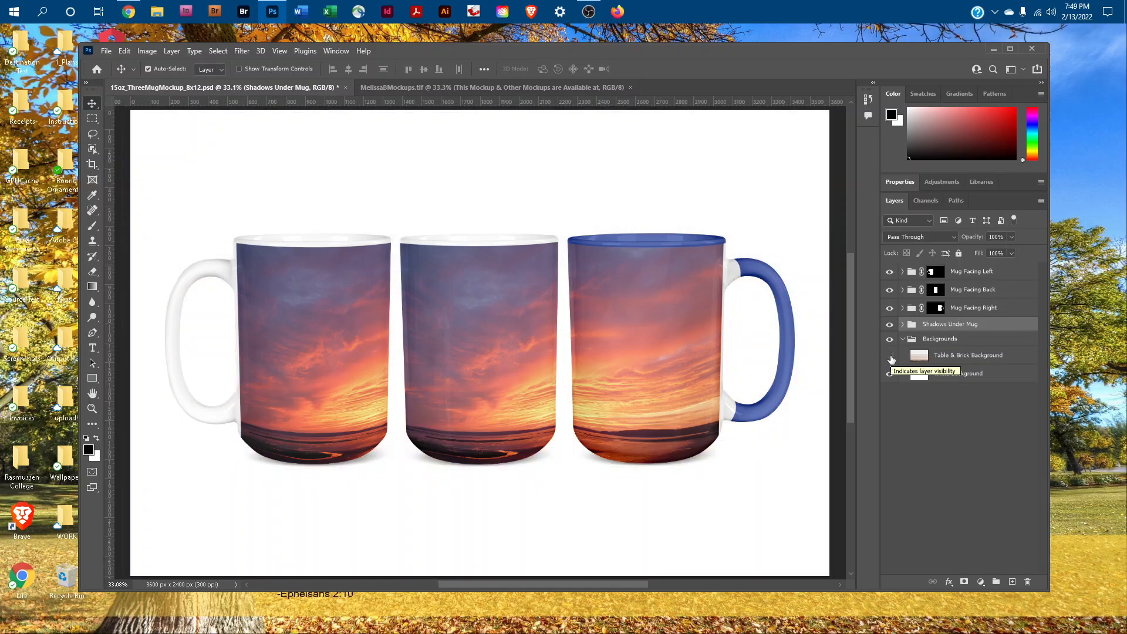
click(890, 357)
click(969, 359)
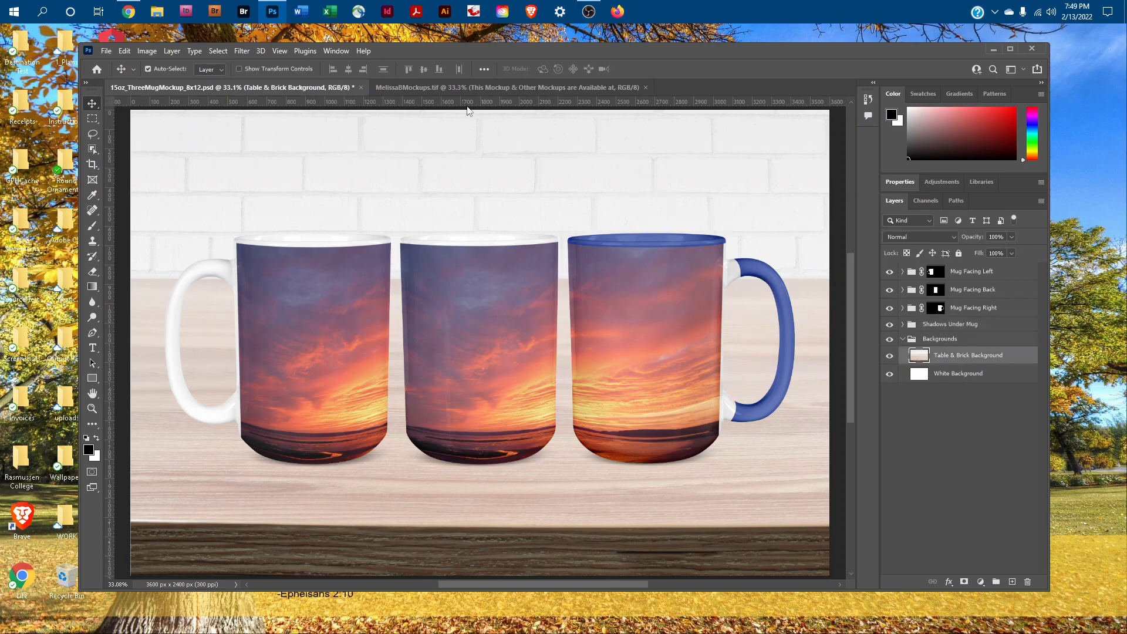
- Open the LightsBkgd image from the 1_Art folder and copy its entire canvas
click(107, 52)
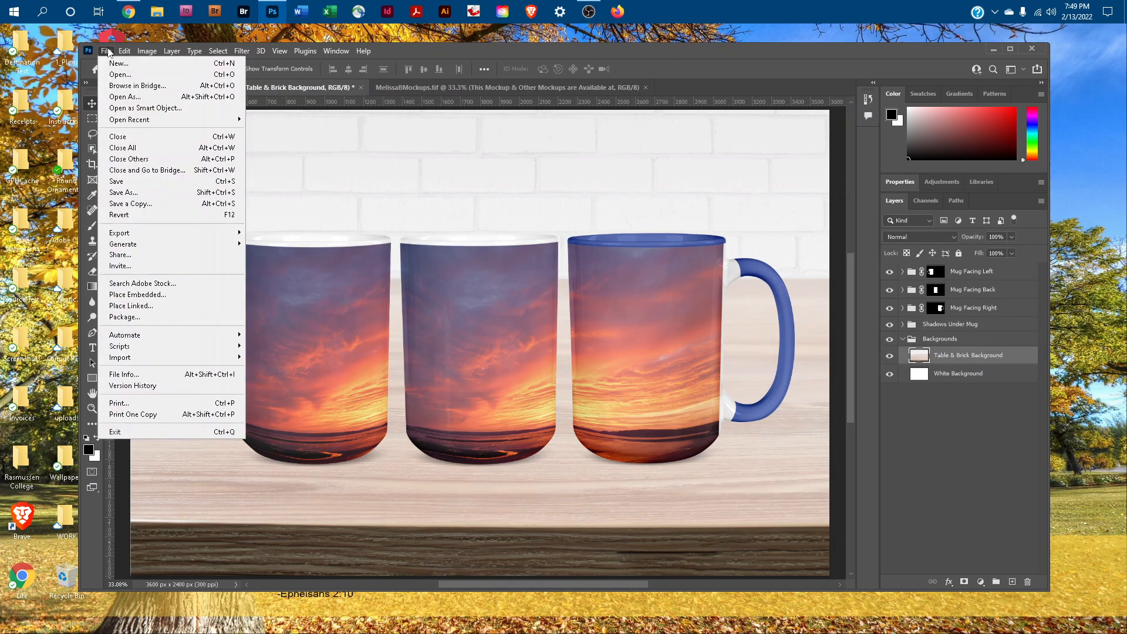
click(131, 75)
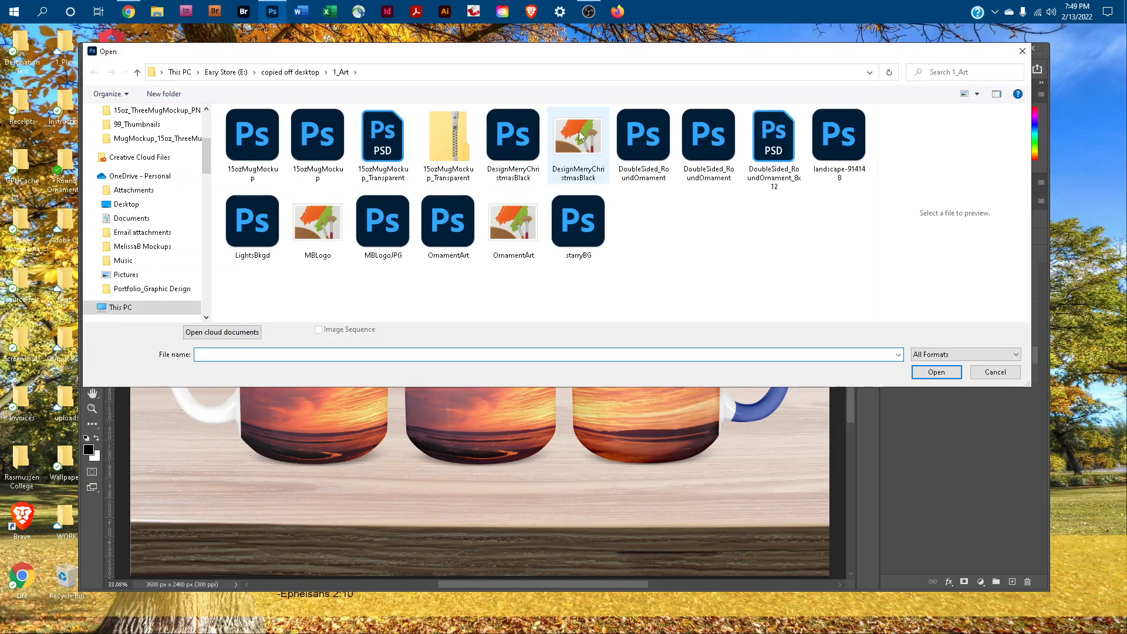
click(238, 231)
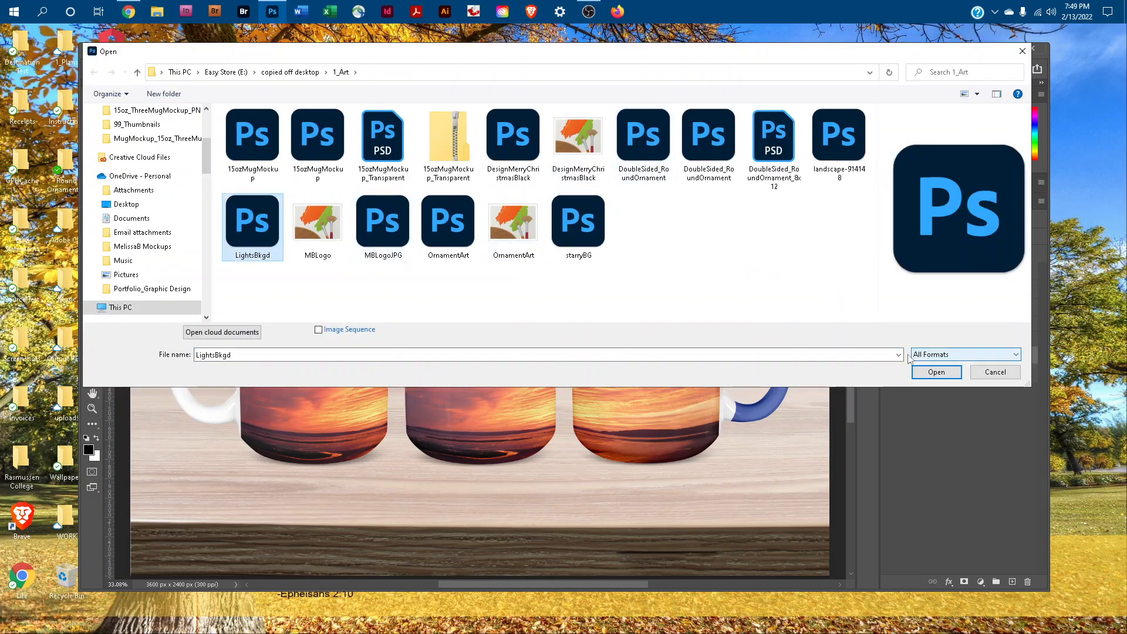
click(937, 373)
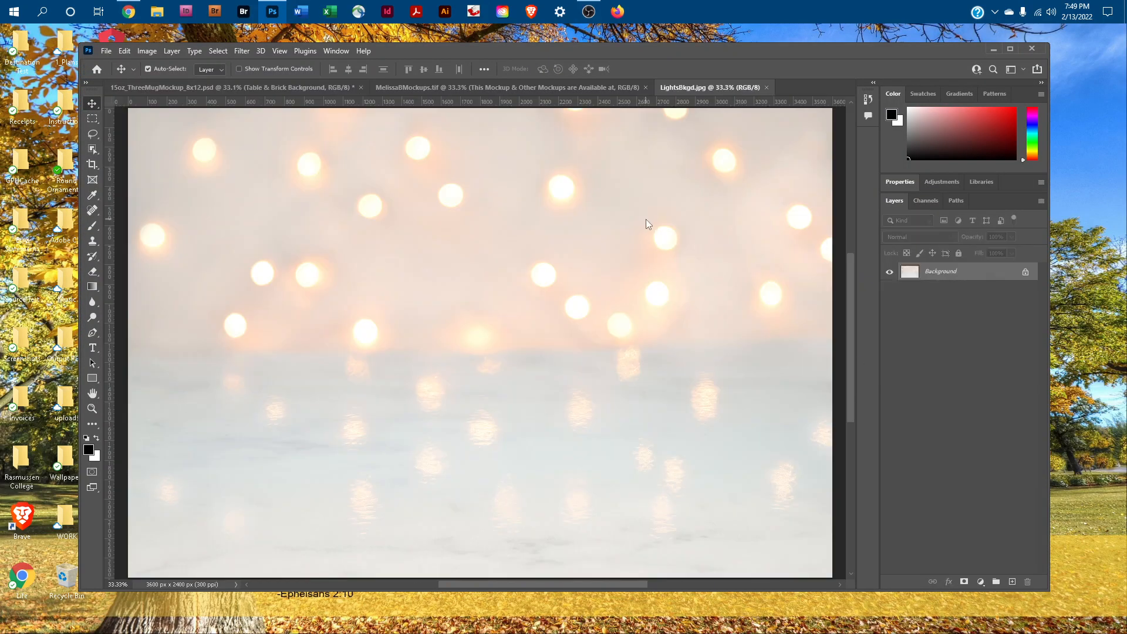
click(218, 52)
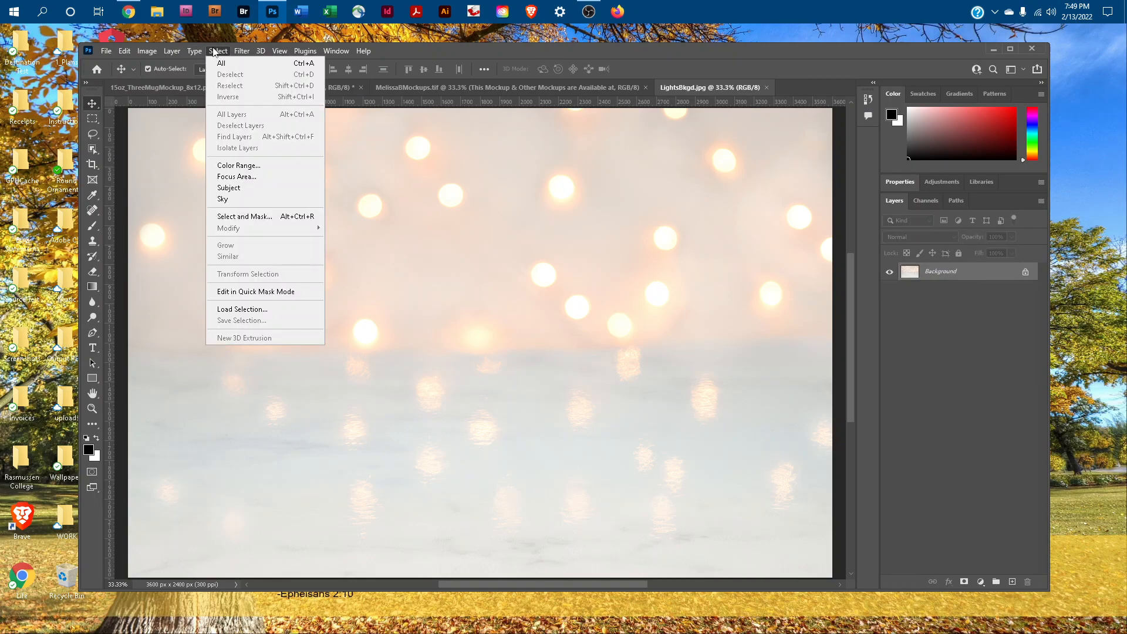
click(222, 63)
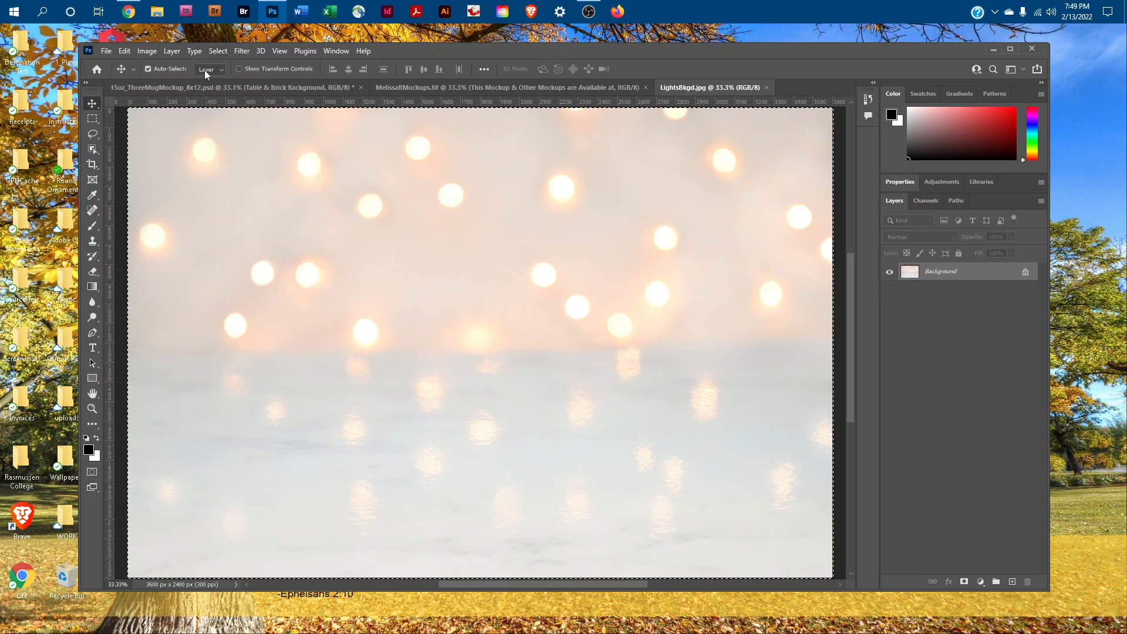
click(125, 51)
click(149, 132)
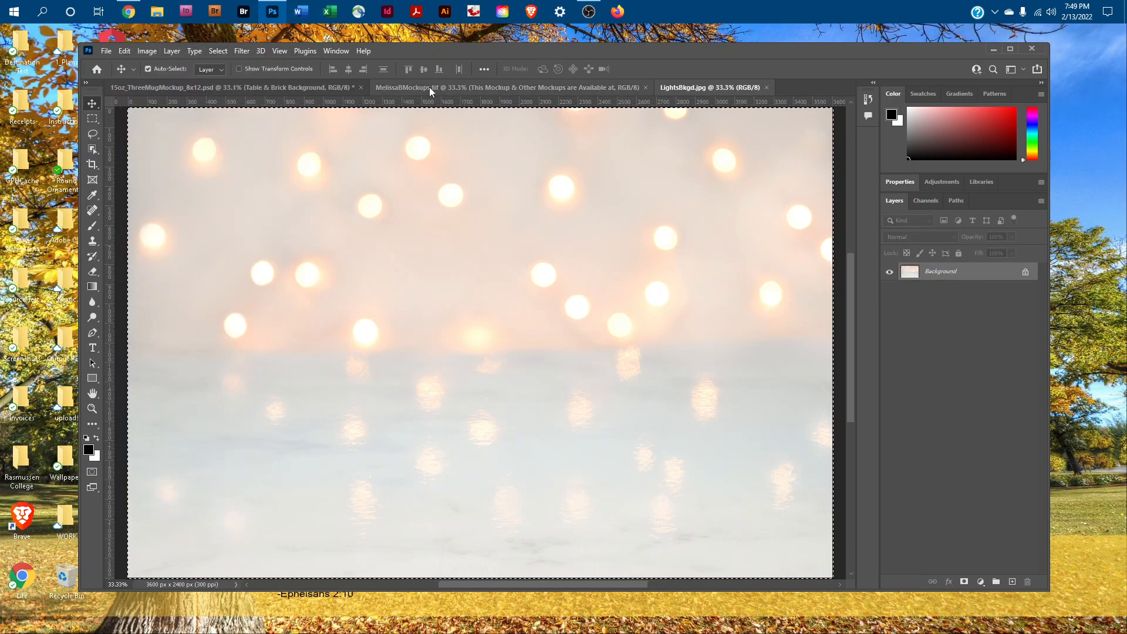
- Return to the 15oz_ThreeMugMockup_8x12.psd mockup and paste the lights image above the Table & Brick Background layer
click(429, 87)
click(315, 86)
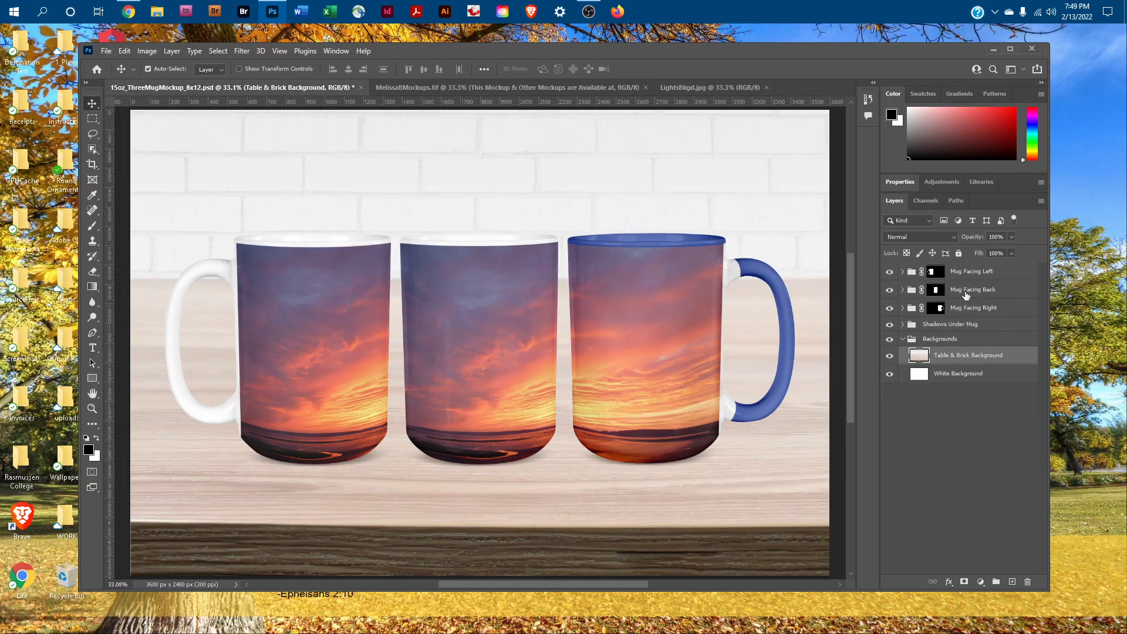
click(125, 51)
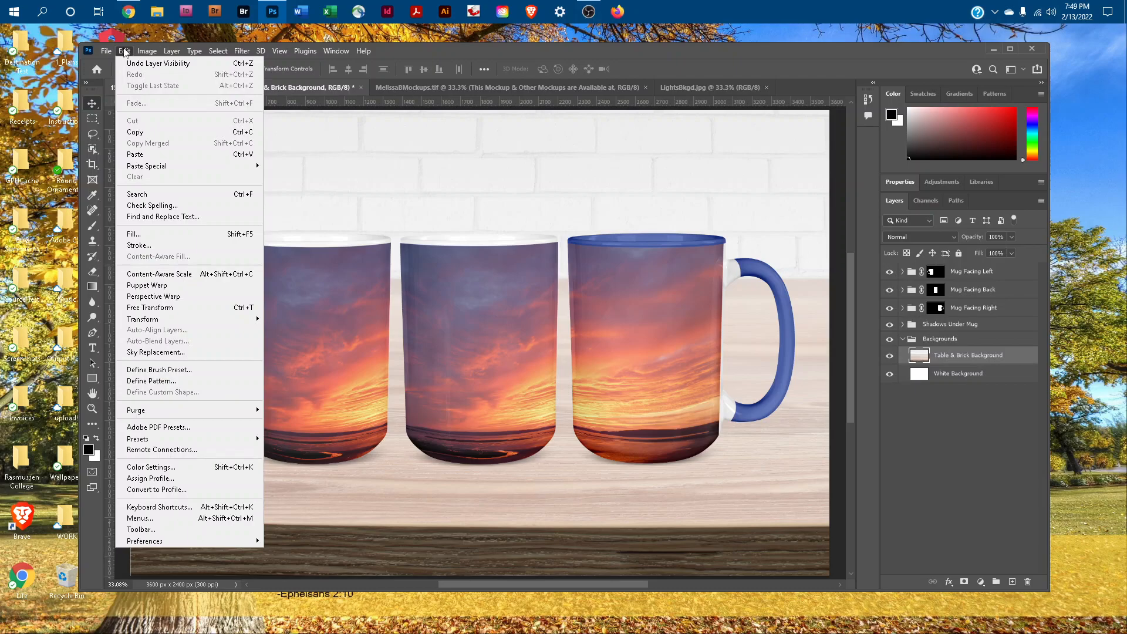
click(136, 154)
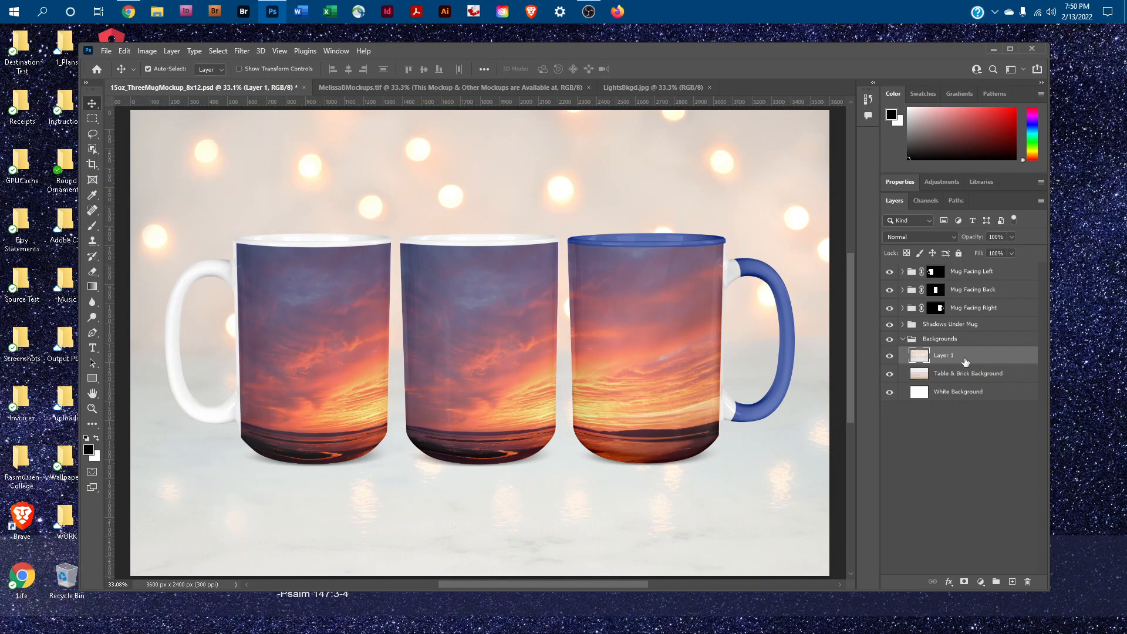
- Move the lights layer above all mug groups to preview the stacking, and return it to the Backgrounds group above Table & Brick Background
drag(960, 358, 992, 268)
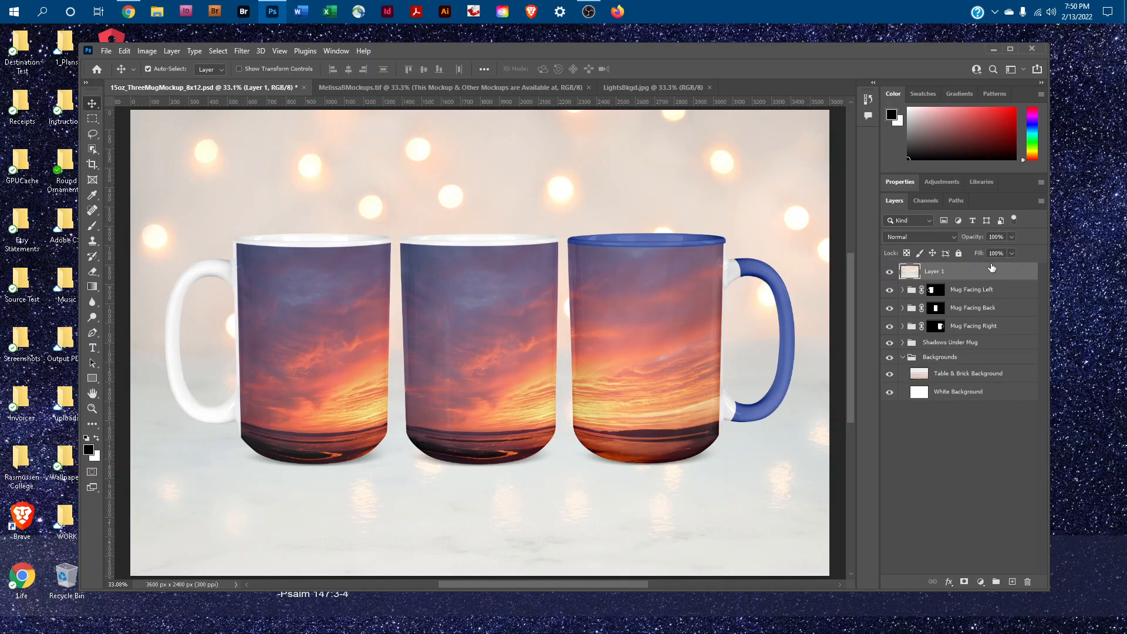
click(936, 289)
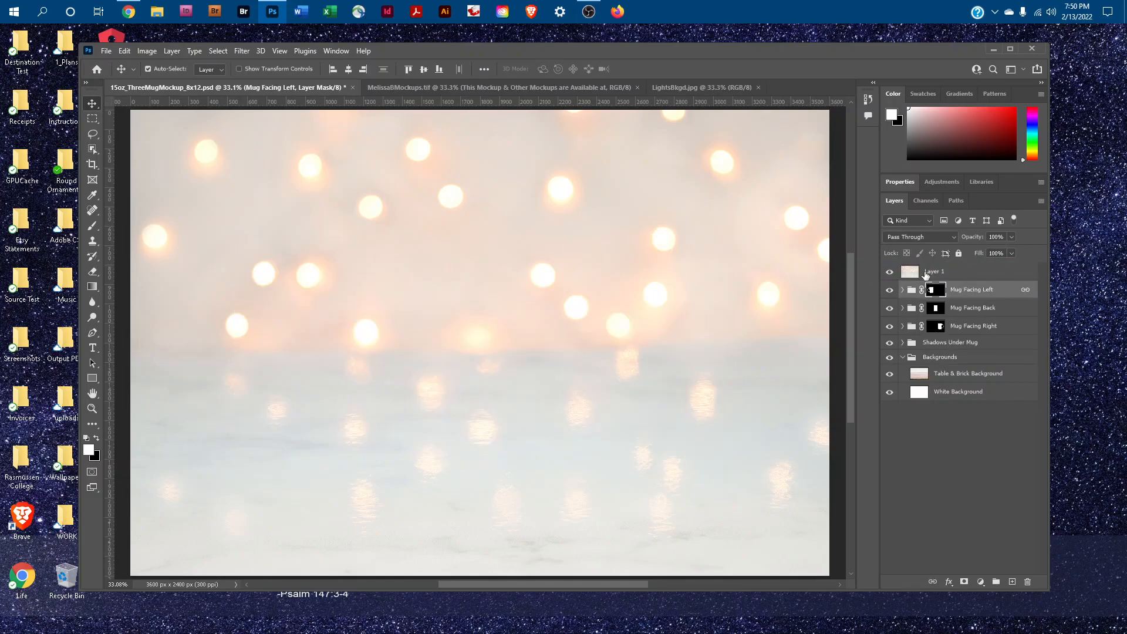
click(945, 272)
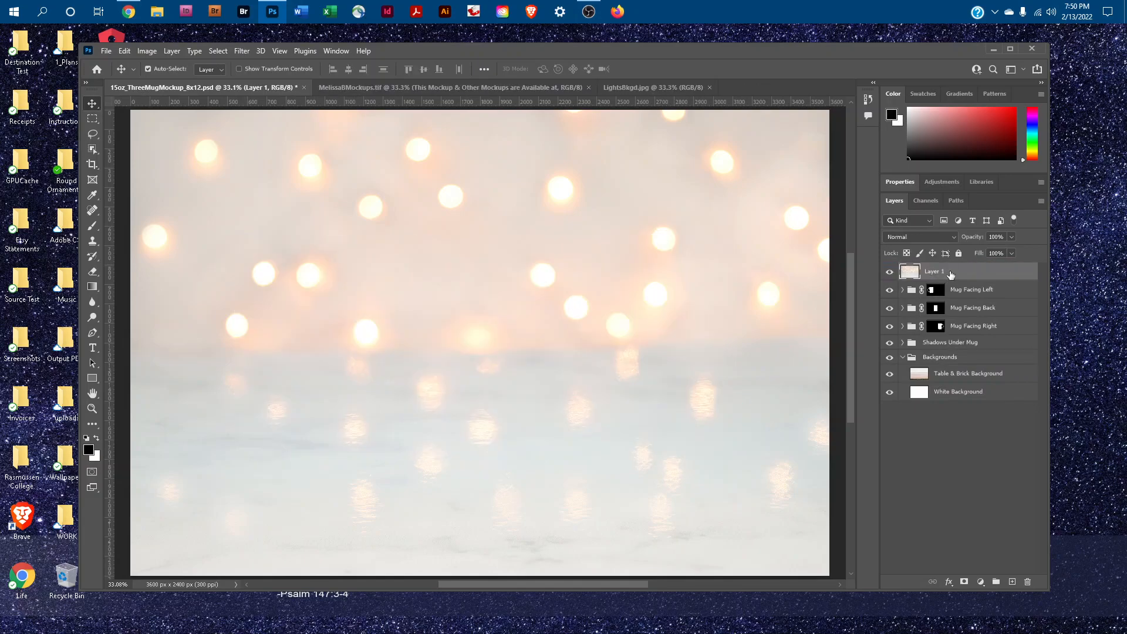
drag(951, 274, 964, 366)
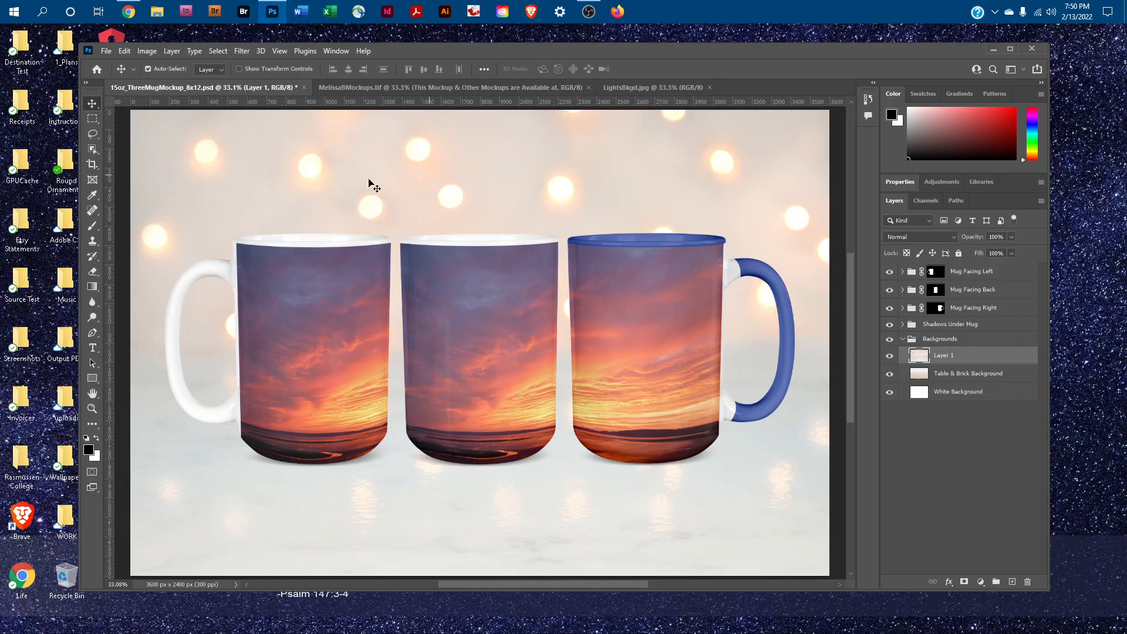
- Set up saving a copy of the mockup on the computer as a JPEG in the Desktop folder
click(106, 51)
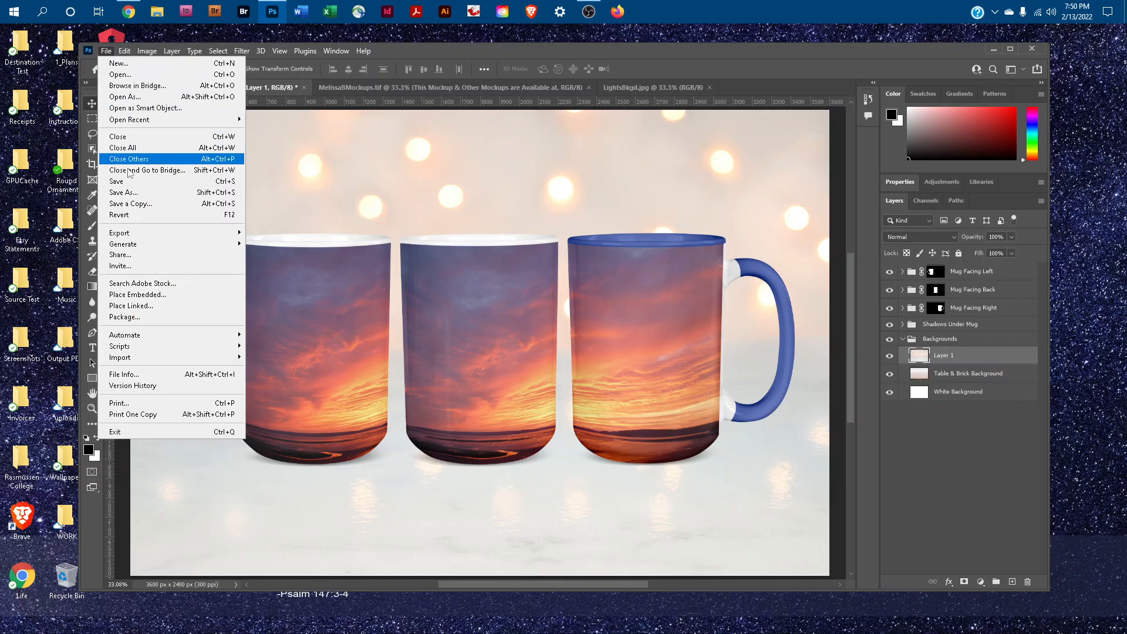
click(123, 192)
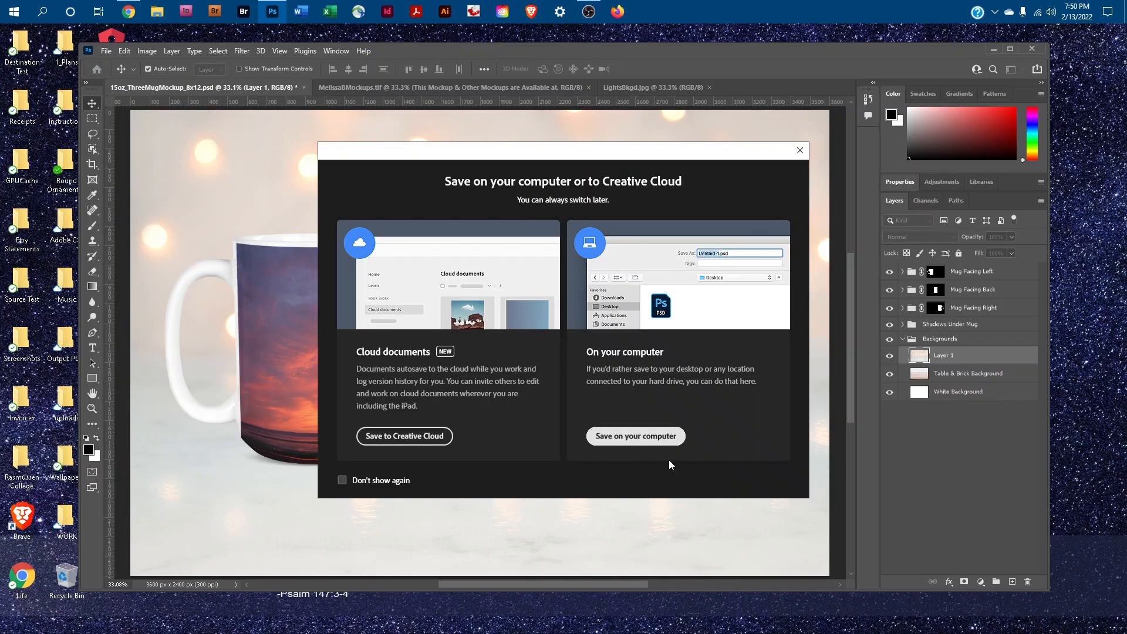
click(669, 437)
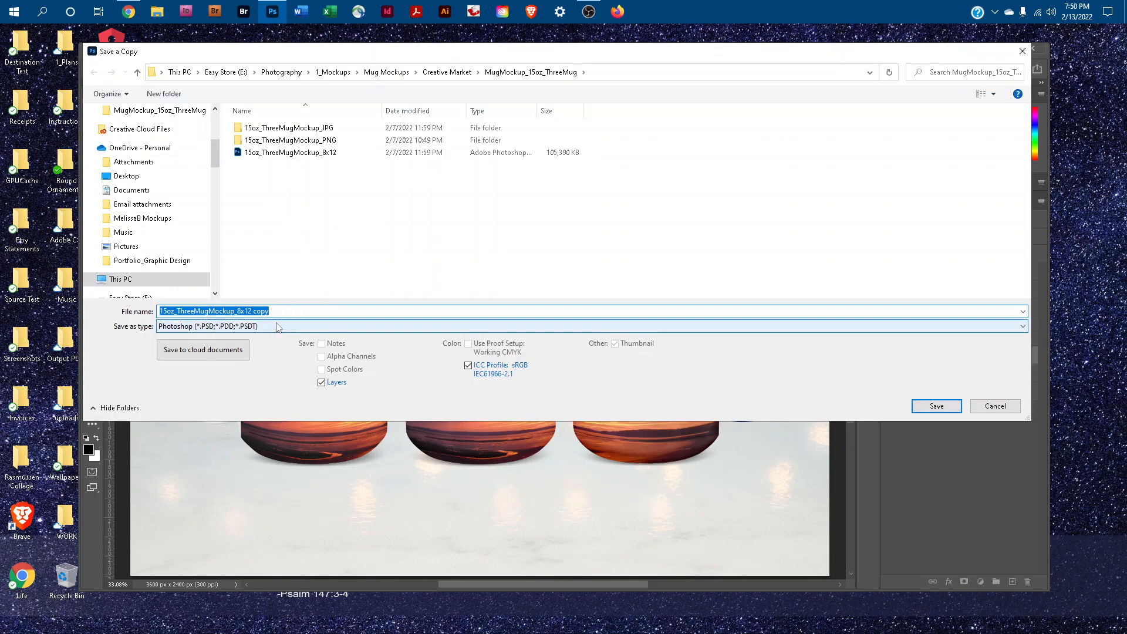
click(279, 327)
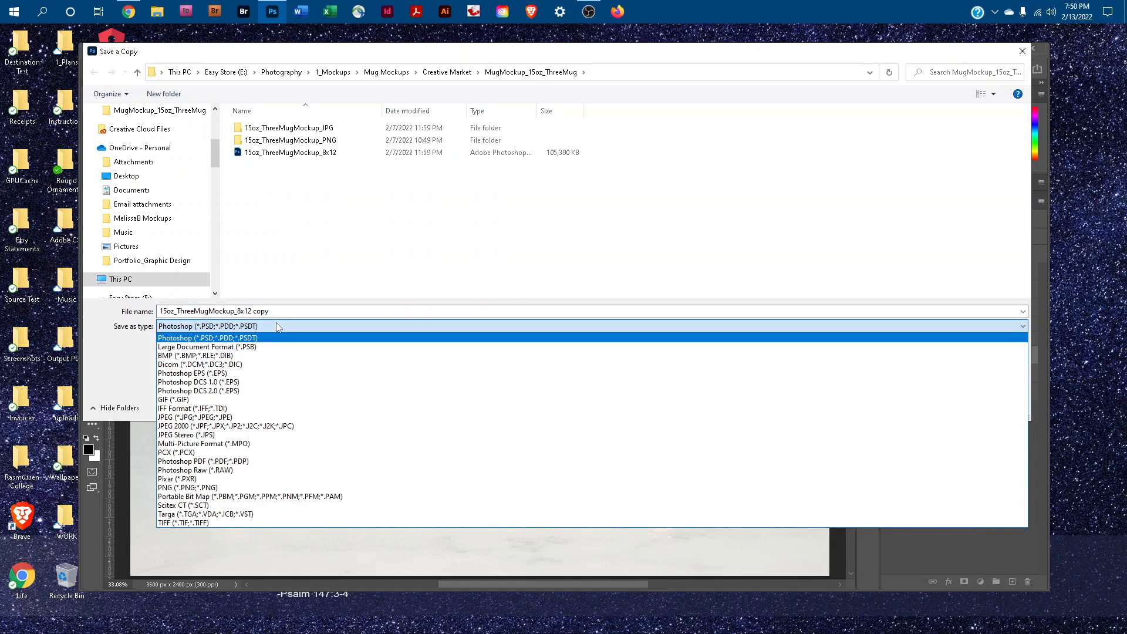
click(223, 418)
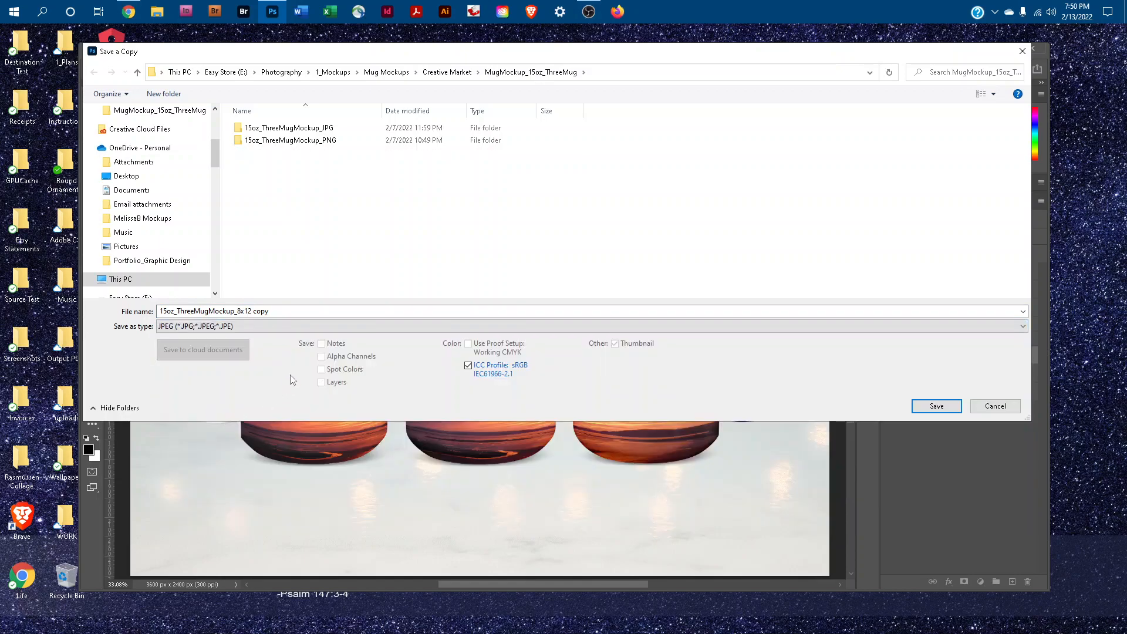
scroll(157, 217, up, 2)
scroll(156, 217, up, 3)
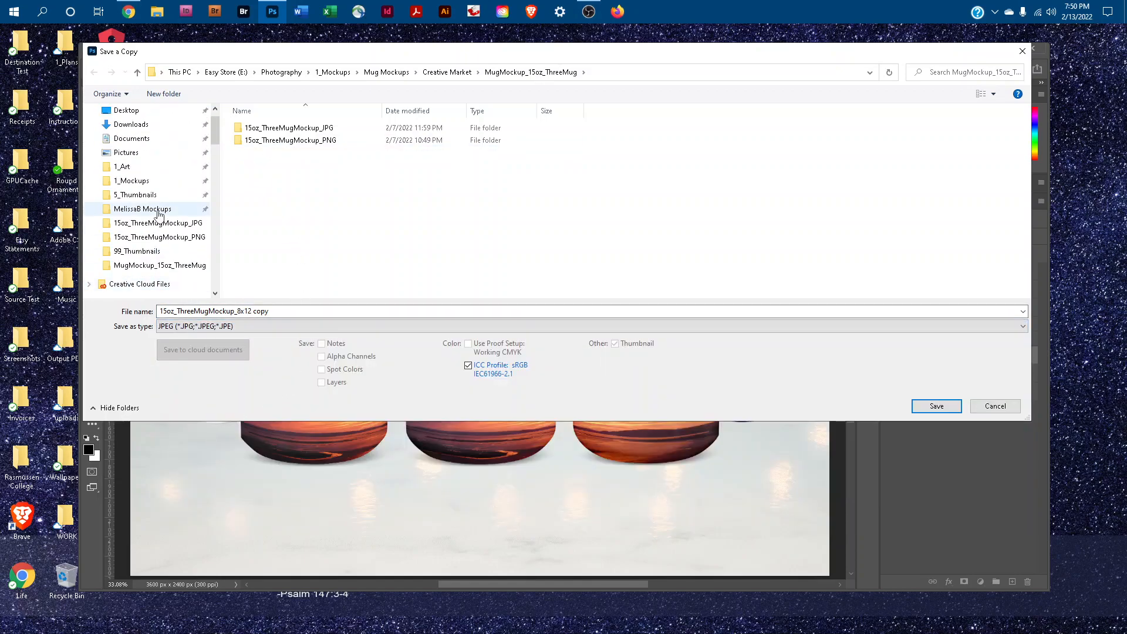
click(123, 135)
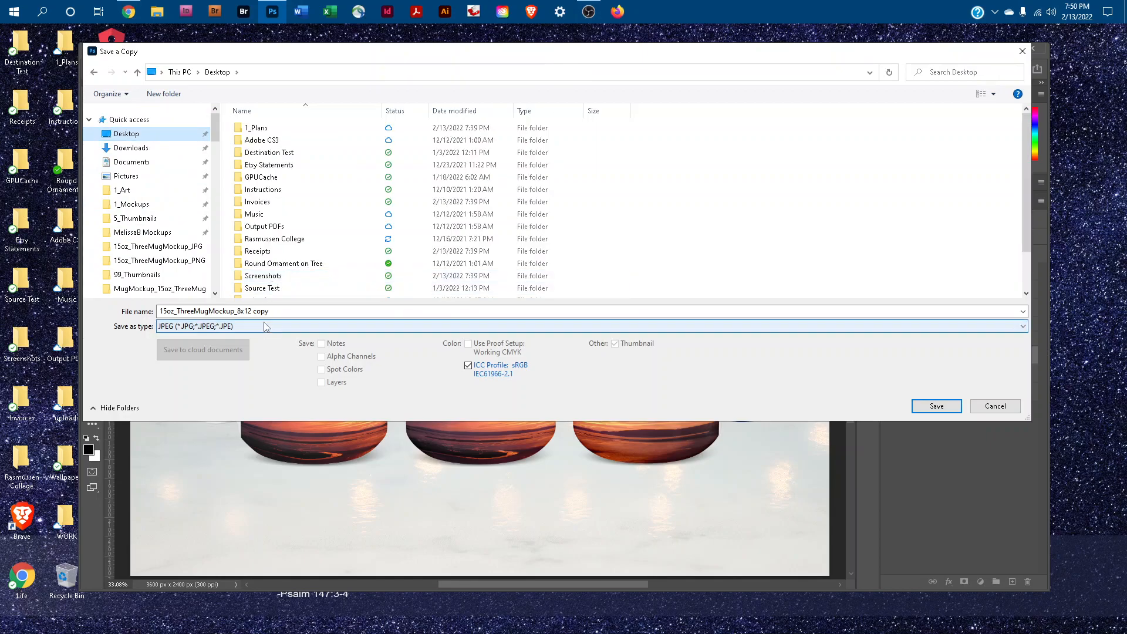
- Set the copy's format to Photoshop and its name to 15oz_ThreeMugMockup_1_8x12 copy, and cancel the save
click(272, 326)
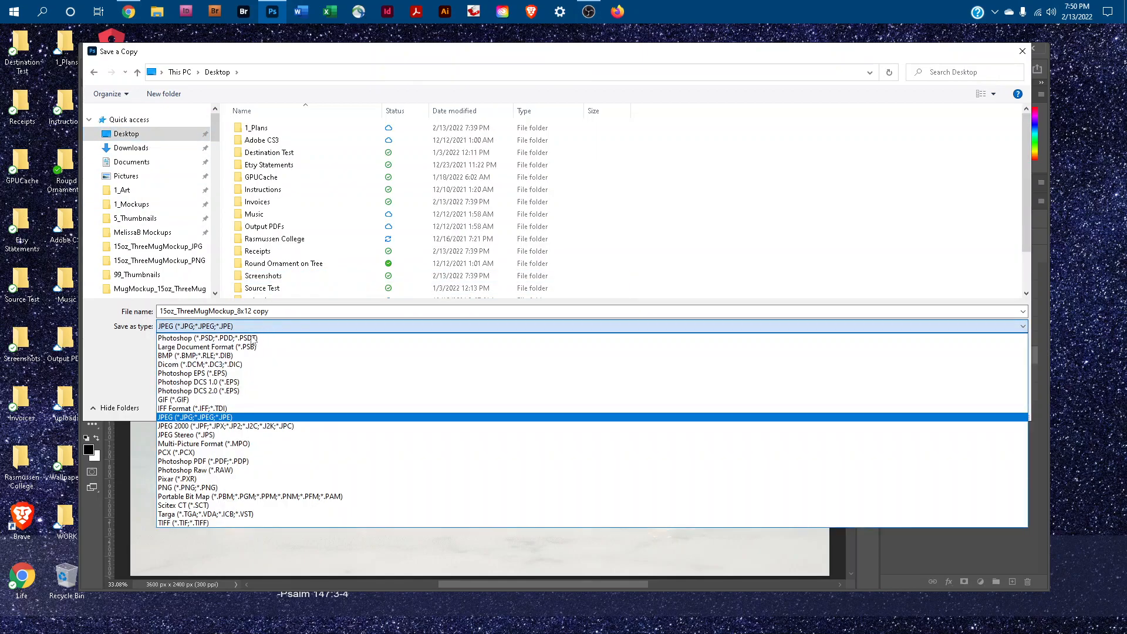
click(229, 340)
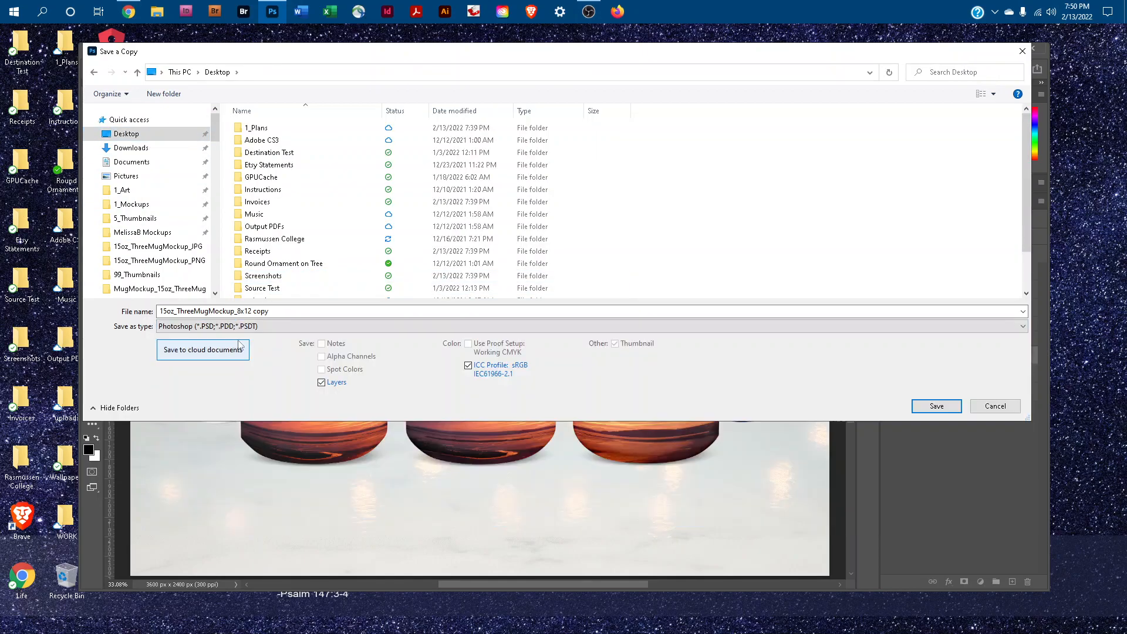
click(243, 313)
click(244, 313)
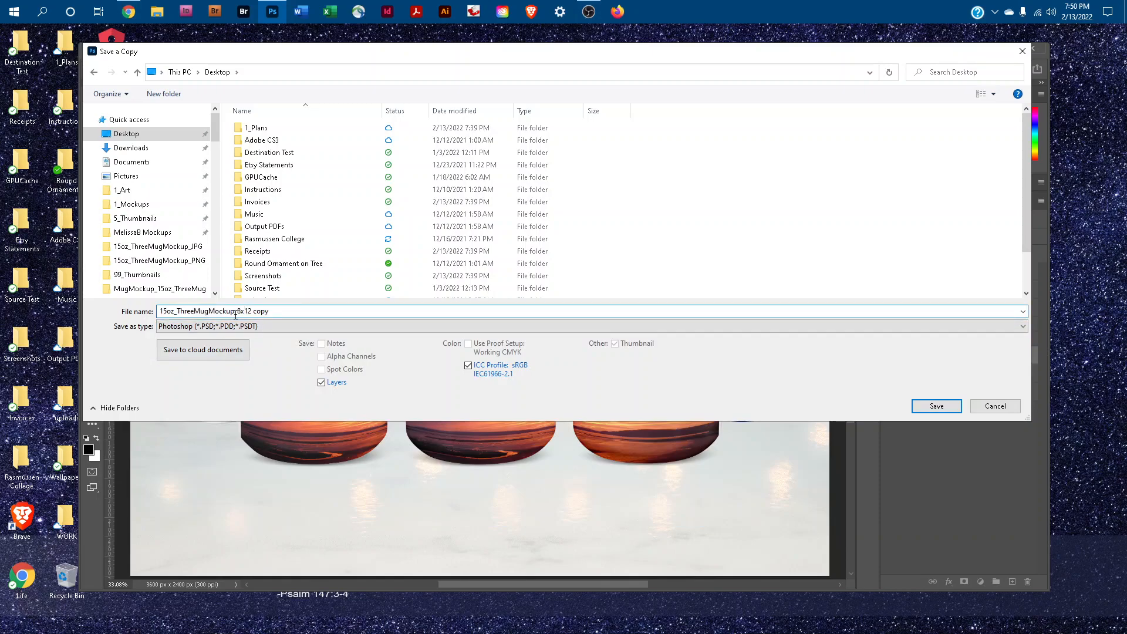
text(_1)
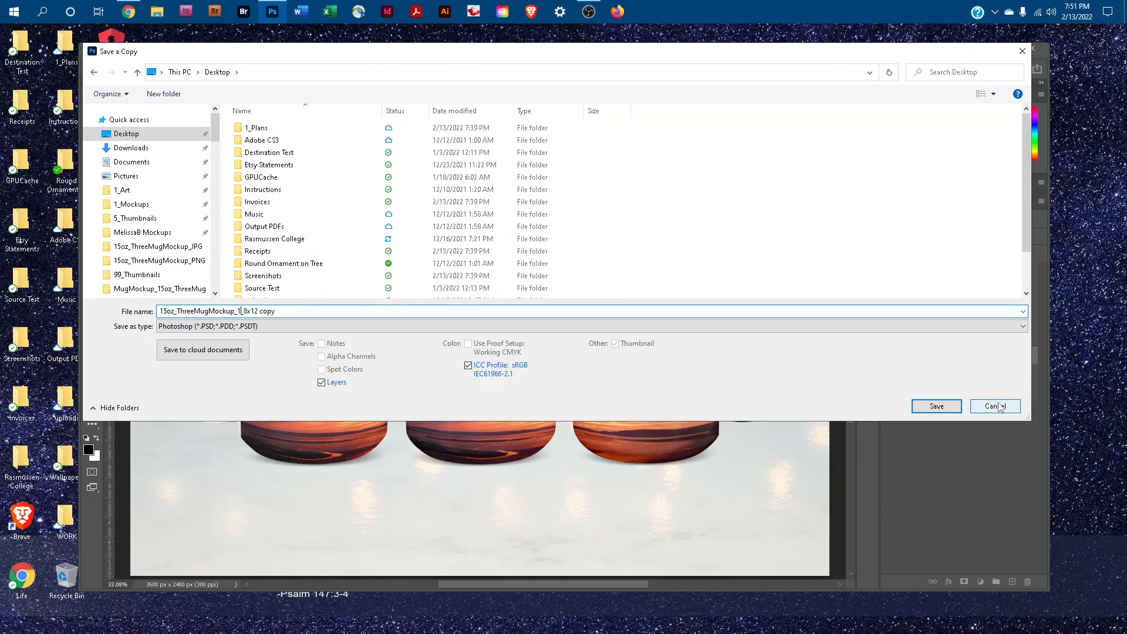
click(995, 405)
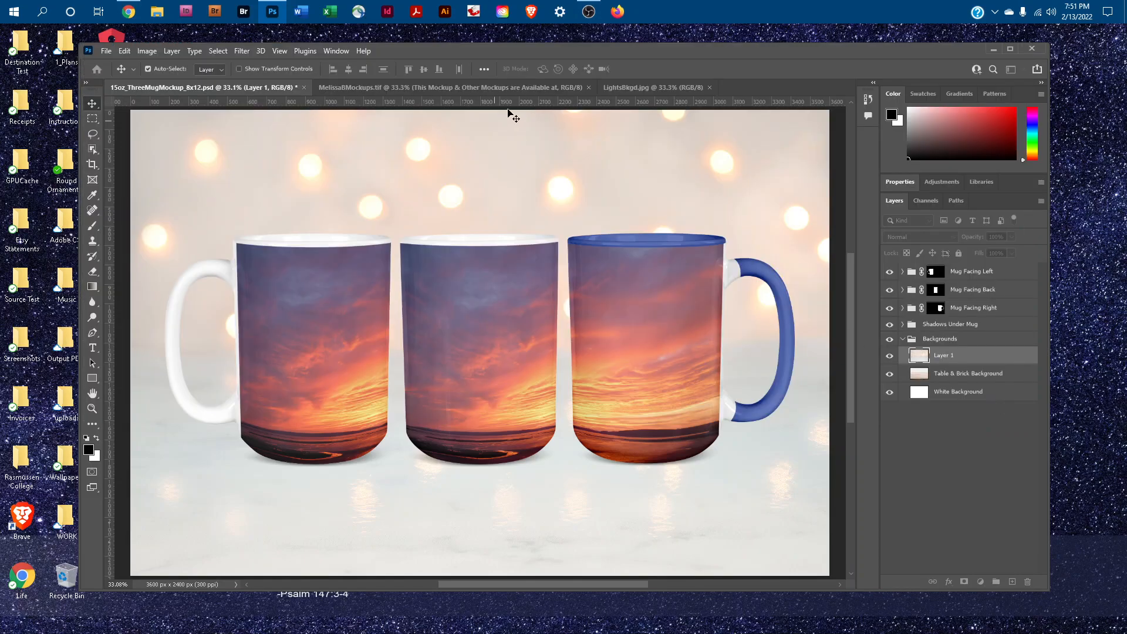
- Switch to the MelissaBMockups.tif document to view the mockup website information
click(530, 90)
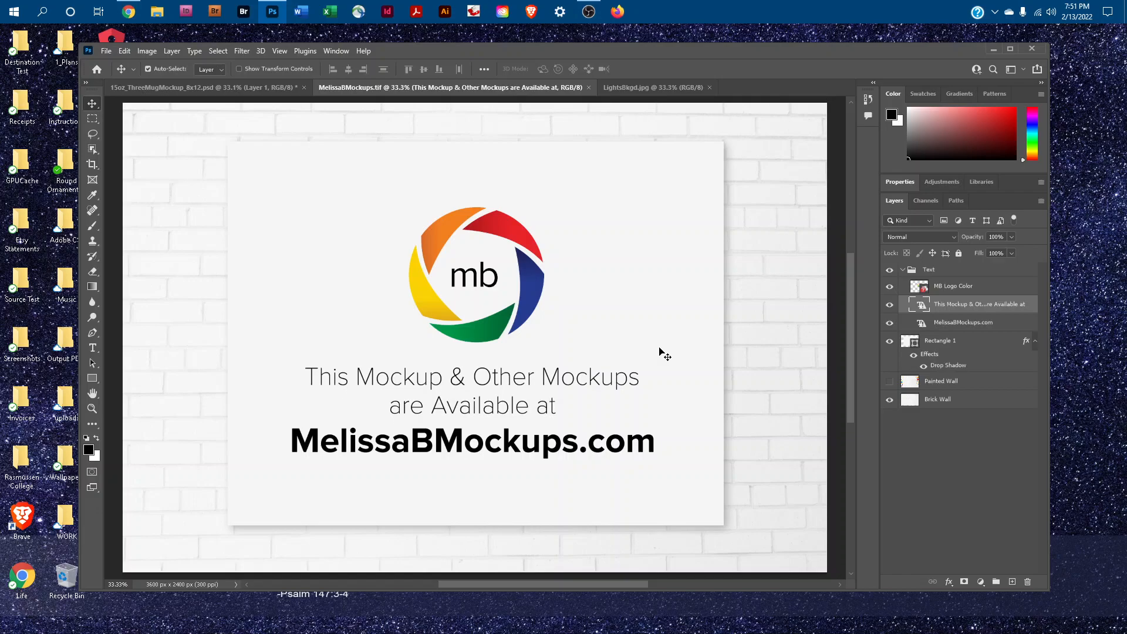
key(ctrl)
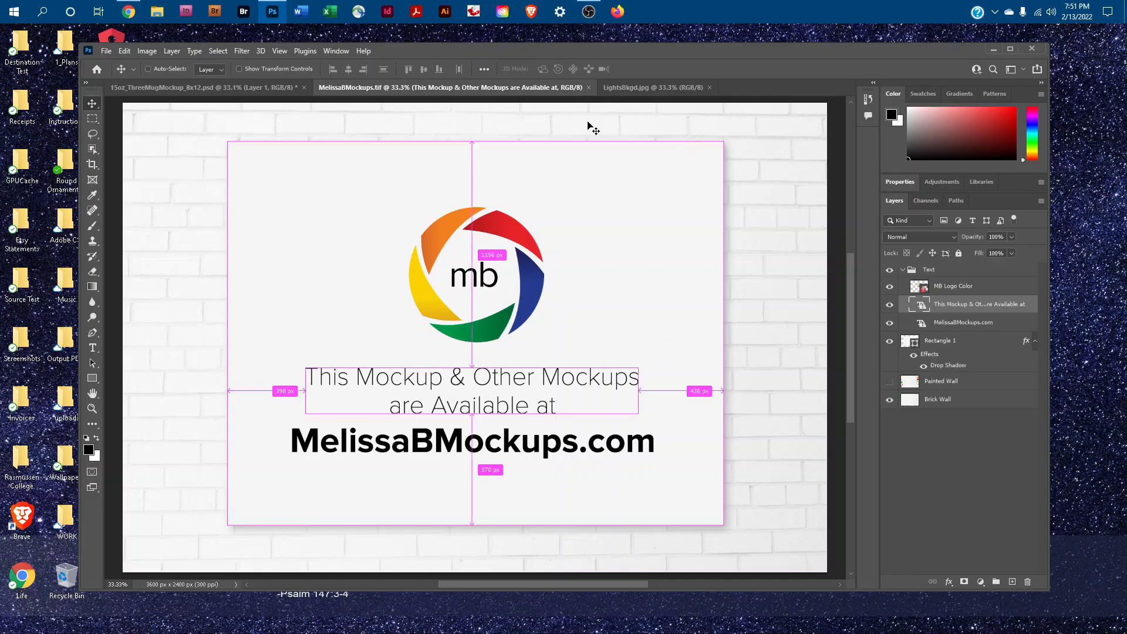